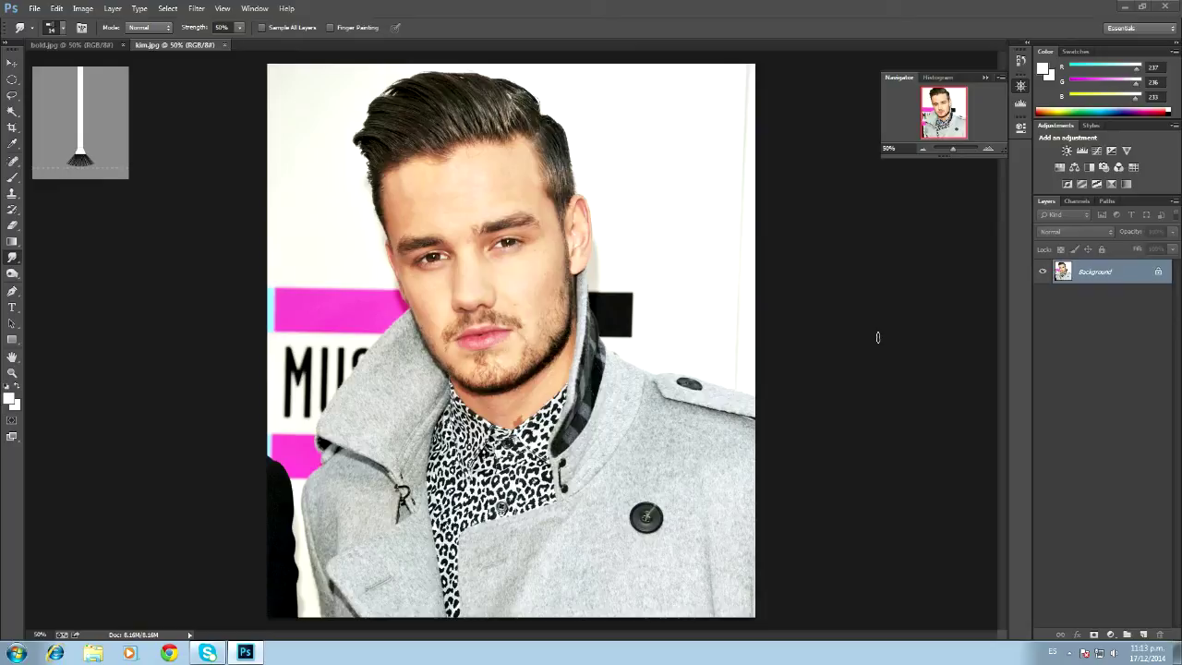
Compare the finished bald portrait in bold.jpg with the original kim.jpg, looking closely at the head
click(98, 46)
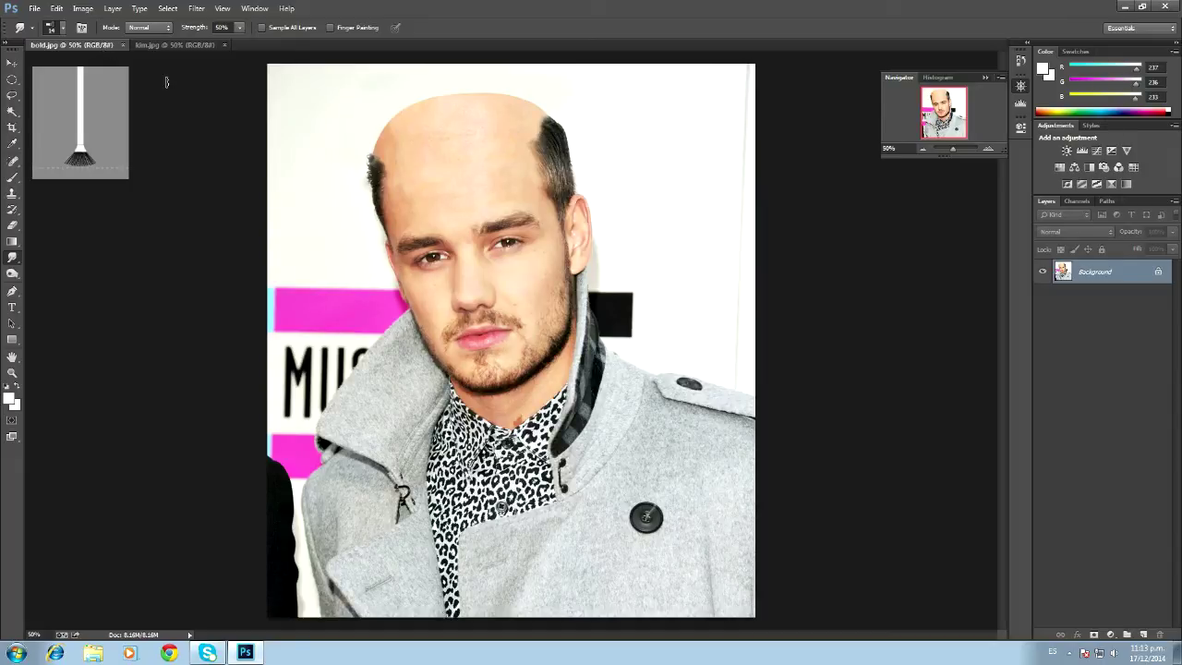
click(990, 150)
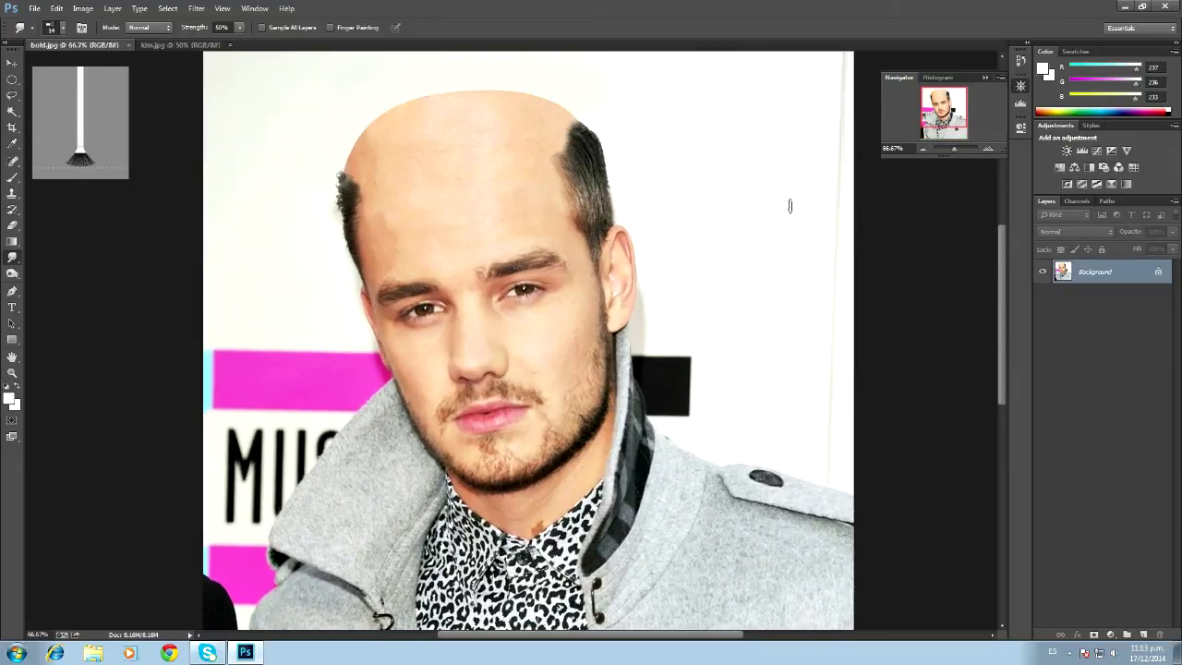
click(176, 46)
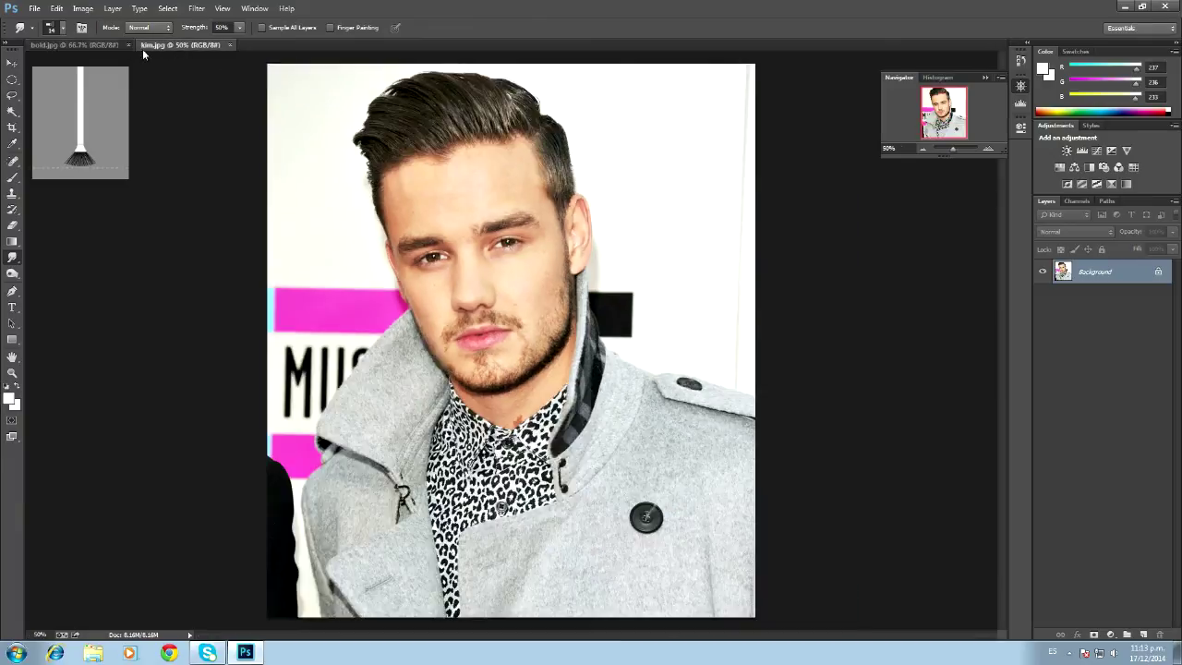
click(107, 47)
click(185, 46)
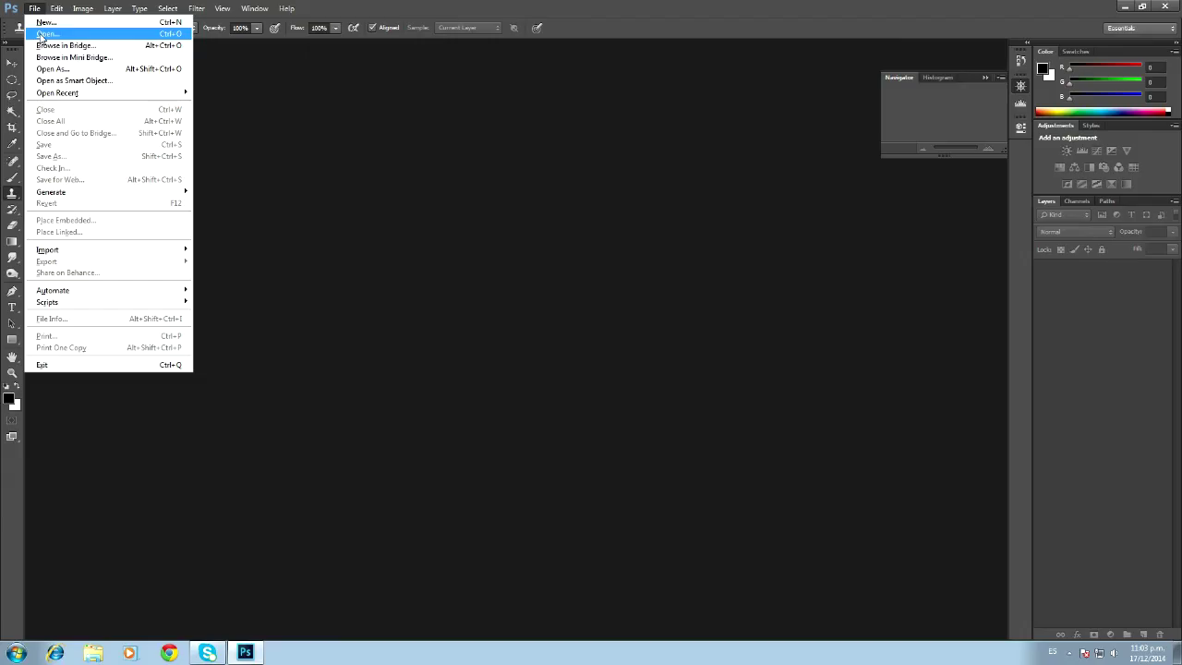
Open the image kim from the Desktop
click(43, 35)
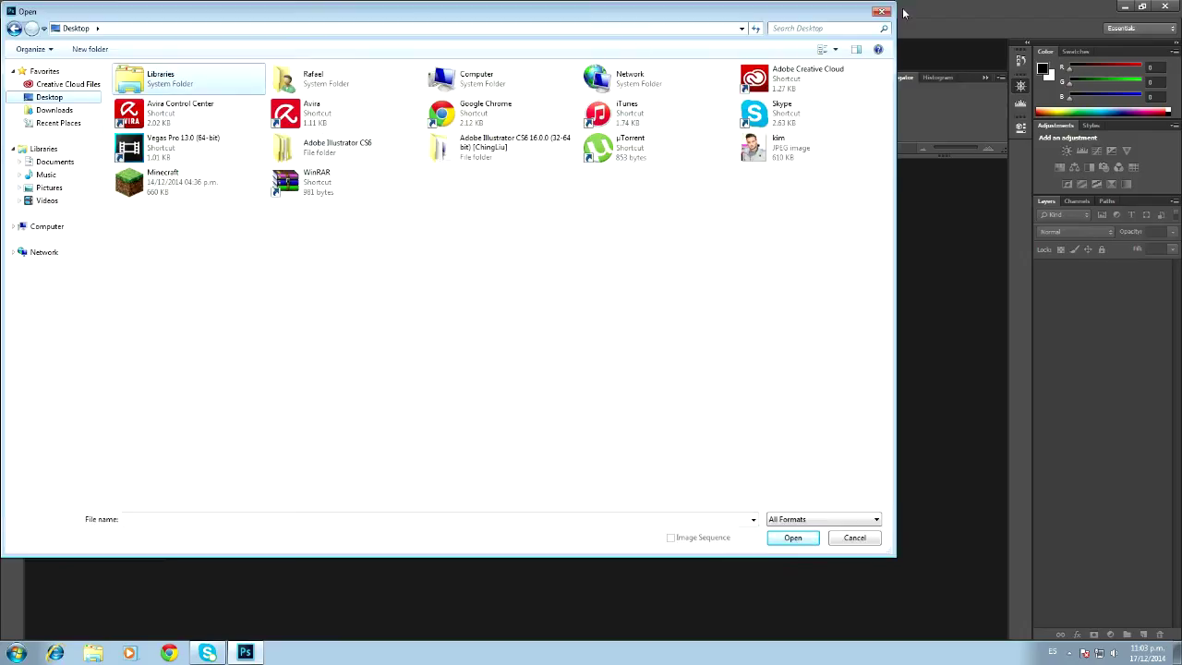
double_click(771, 145)
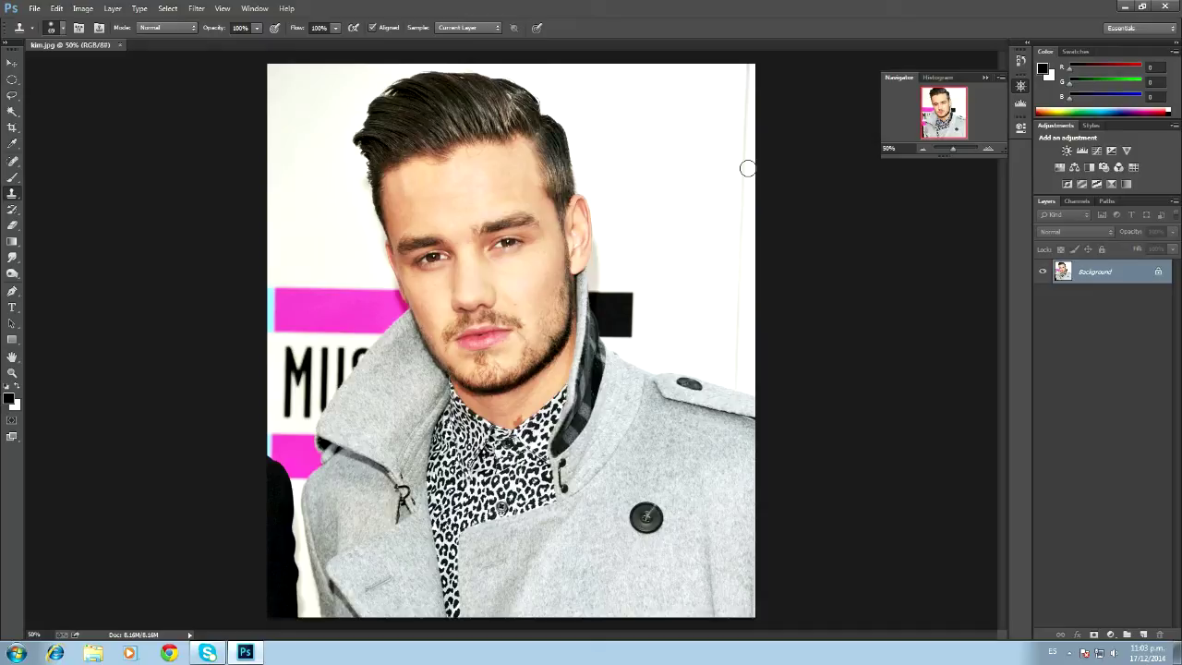
click(13, 81)
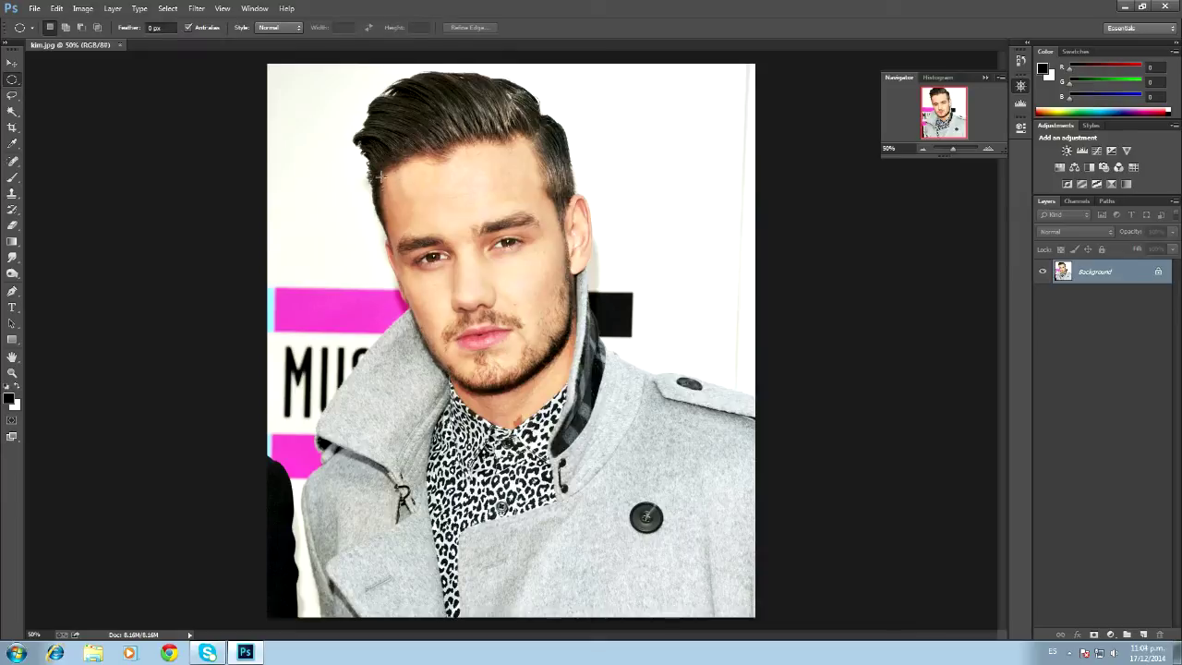
drag(438, 196, 530, 233)
drag(535, 239, 535, 239)
key(ctrl+d)
Duplicate the Background layer and rotate the copy clockwise until the face stands upright
drag(1127, 280, 1144, 635)
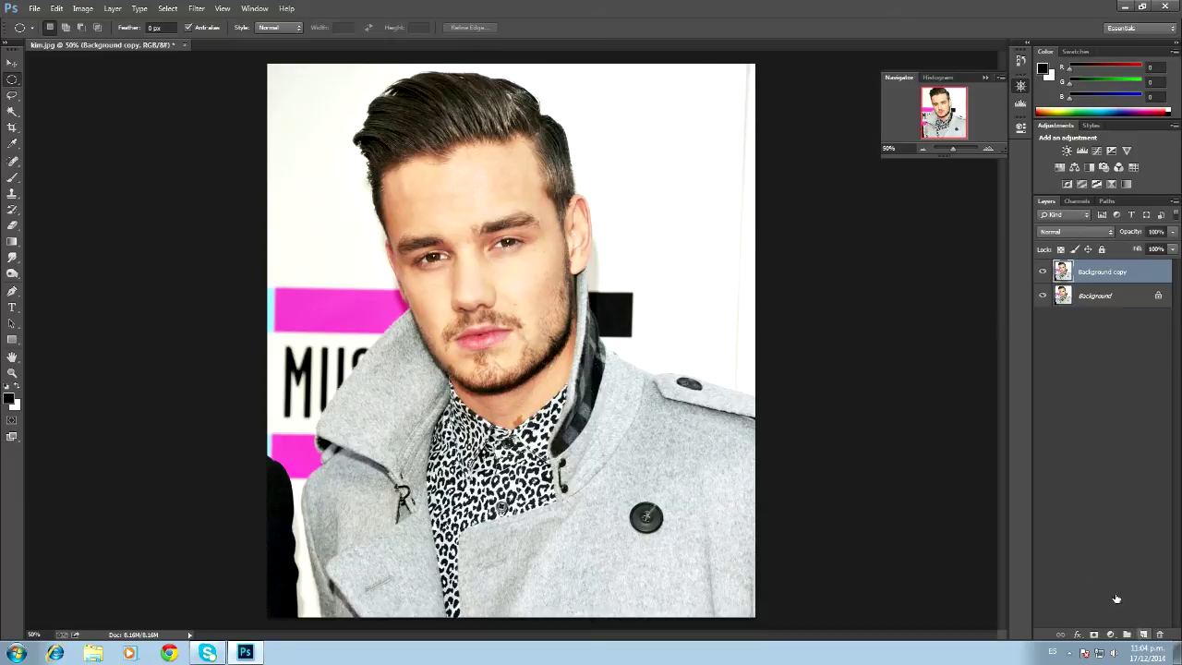
key(ctrl+t)
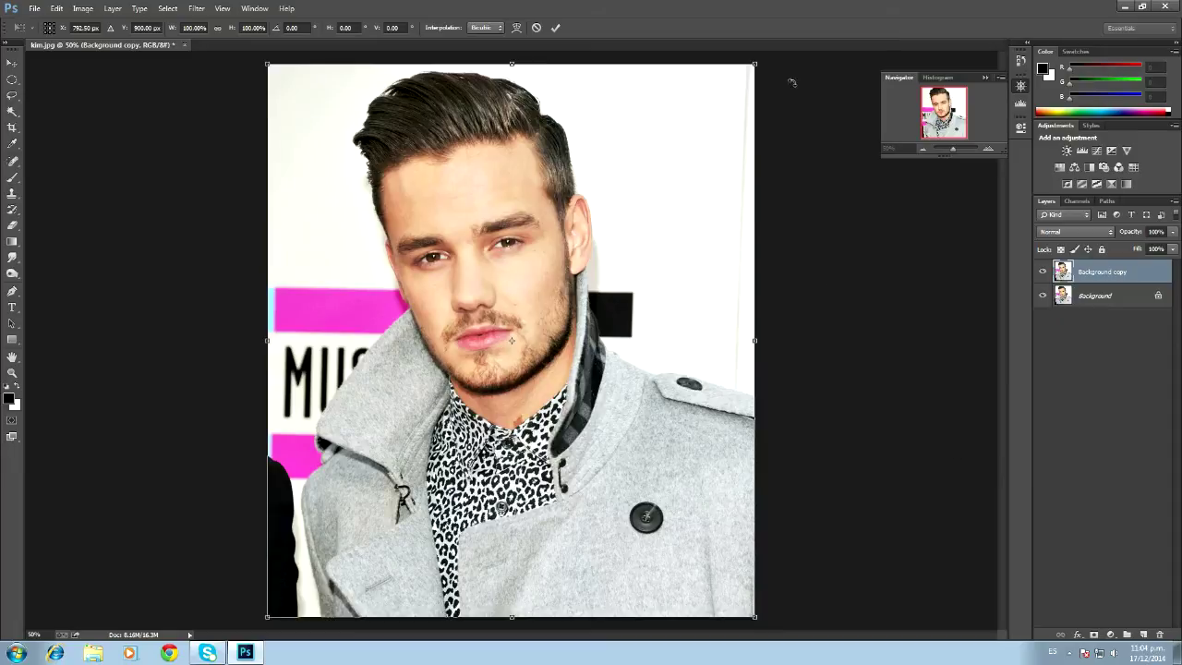
drag(768, 57, 849, 163)
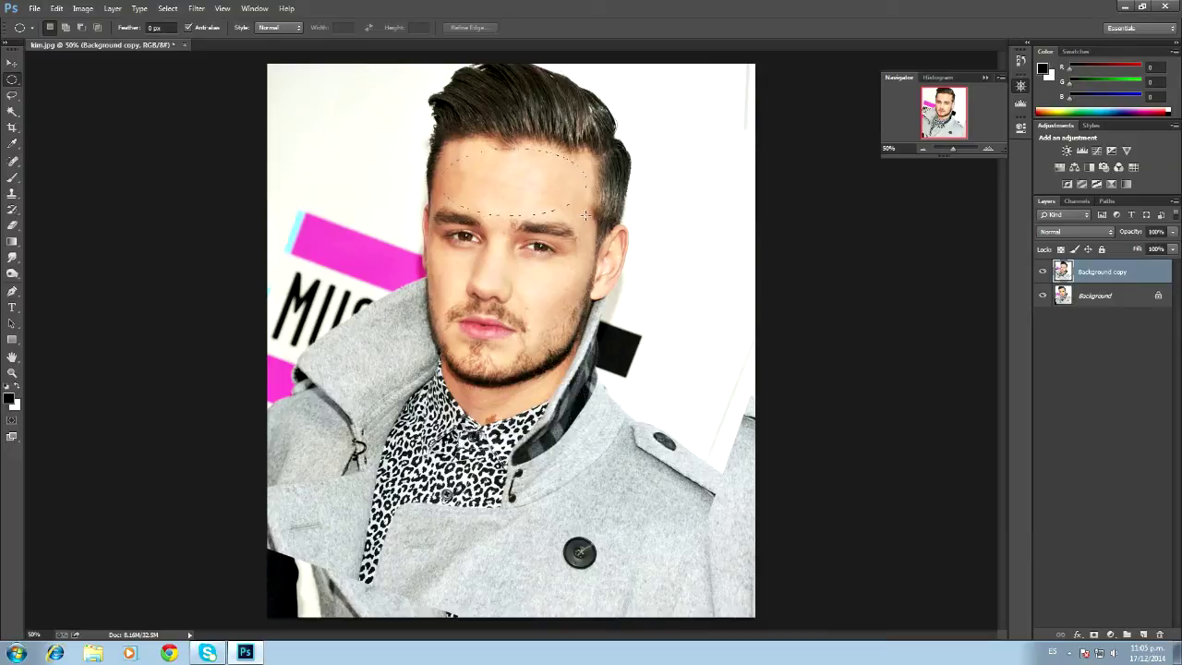
Copy an elliptical selection of the forehead from the rotated layer to a new layer and delete the rotated Background copy
drag(588, 214, 586, 219)
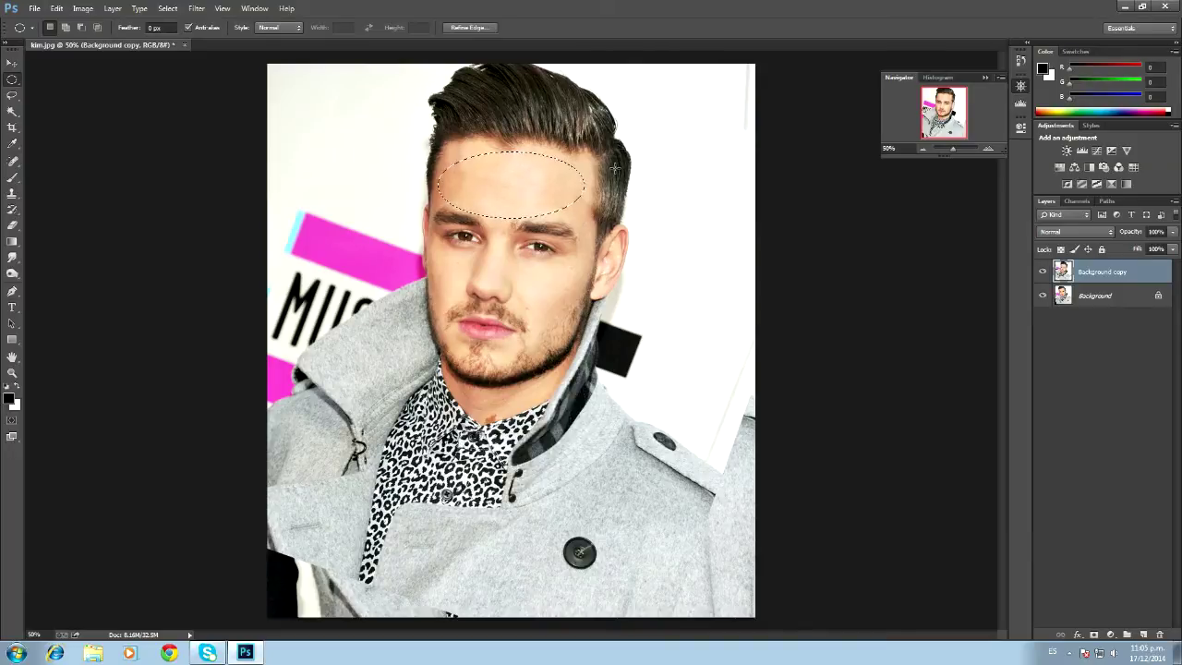
right_click(554, 186)
click(597, 284)
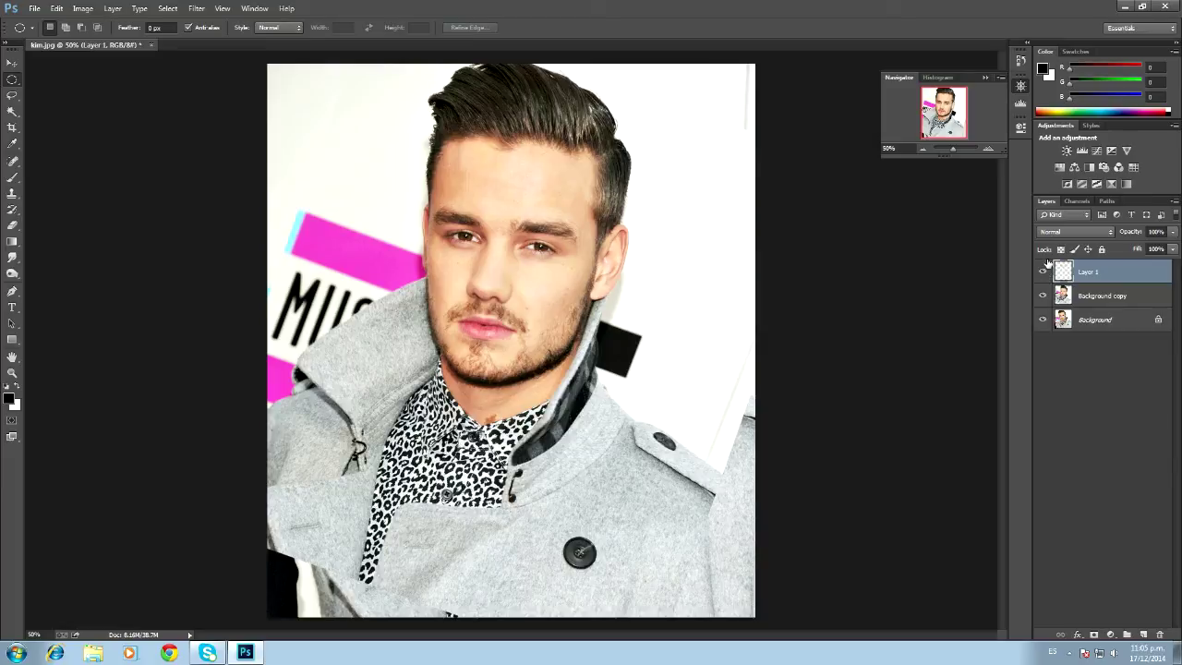
click(1092, 297)
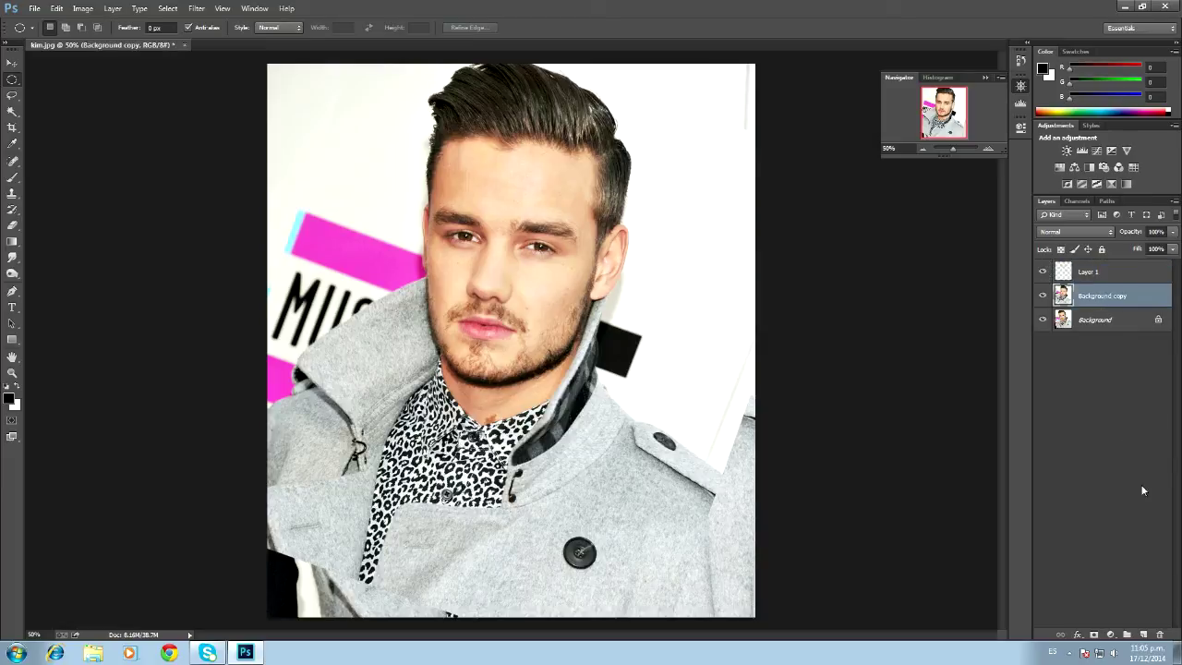
click(1160, 635)
Move the forehead patch on Layer 1 up over the man's front hairline
click(13, 64)
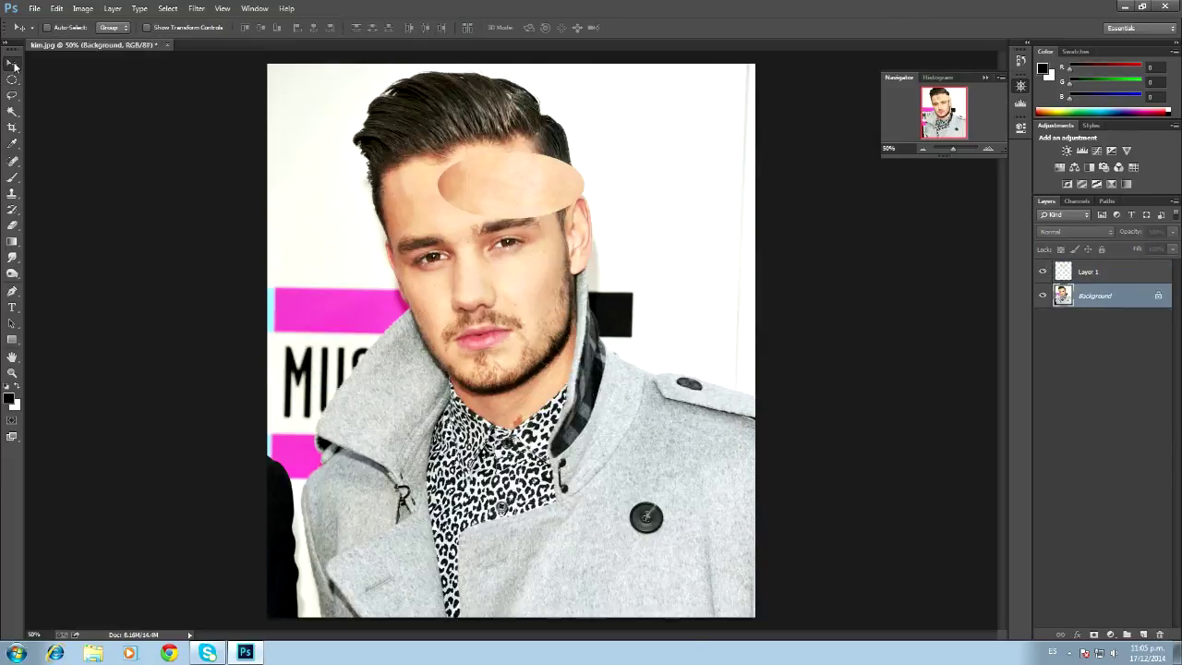
click(494, 172)
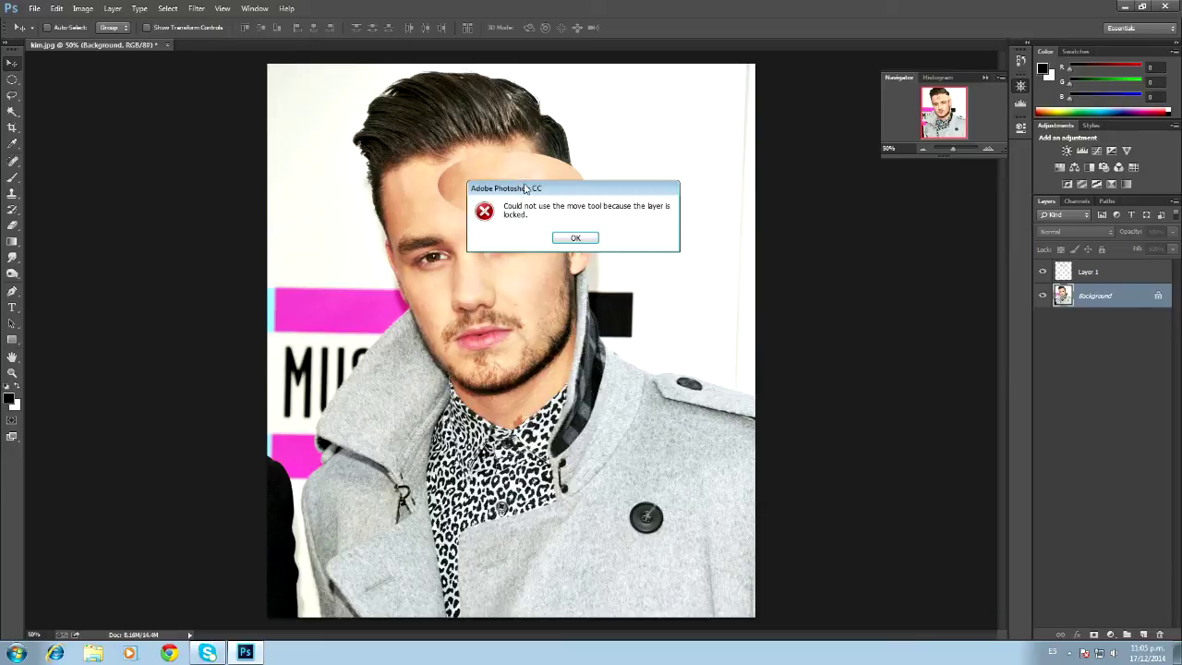
click(580, 236)
click(1094, 273)
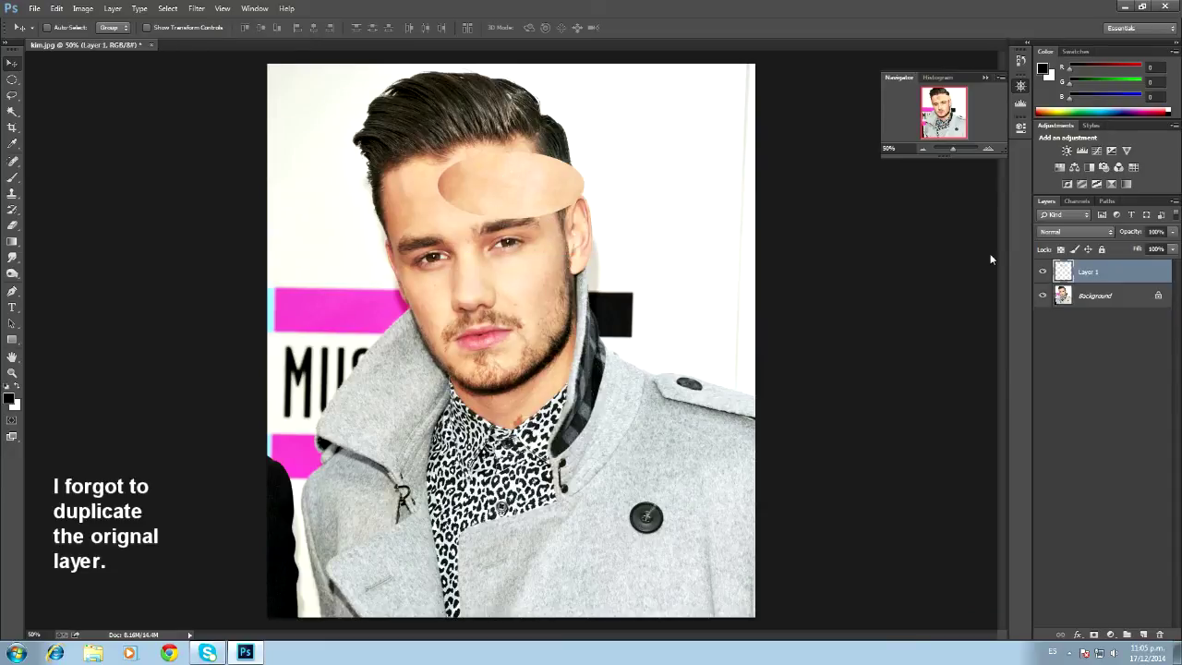
drag(544, 190, 470, 140)
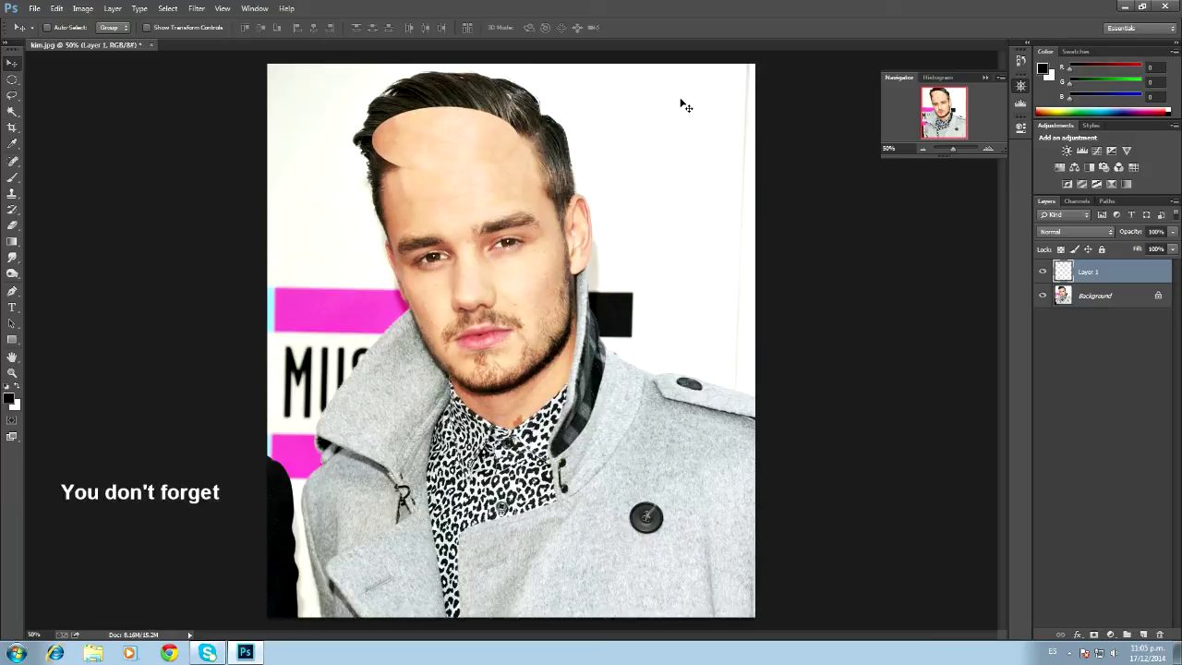
Rotate the forehead patch about -12° and warp it outward on both sides into a bald scalp covering the hairline
key(ctrl+t)
drag(531, 183, 494, 150)
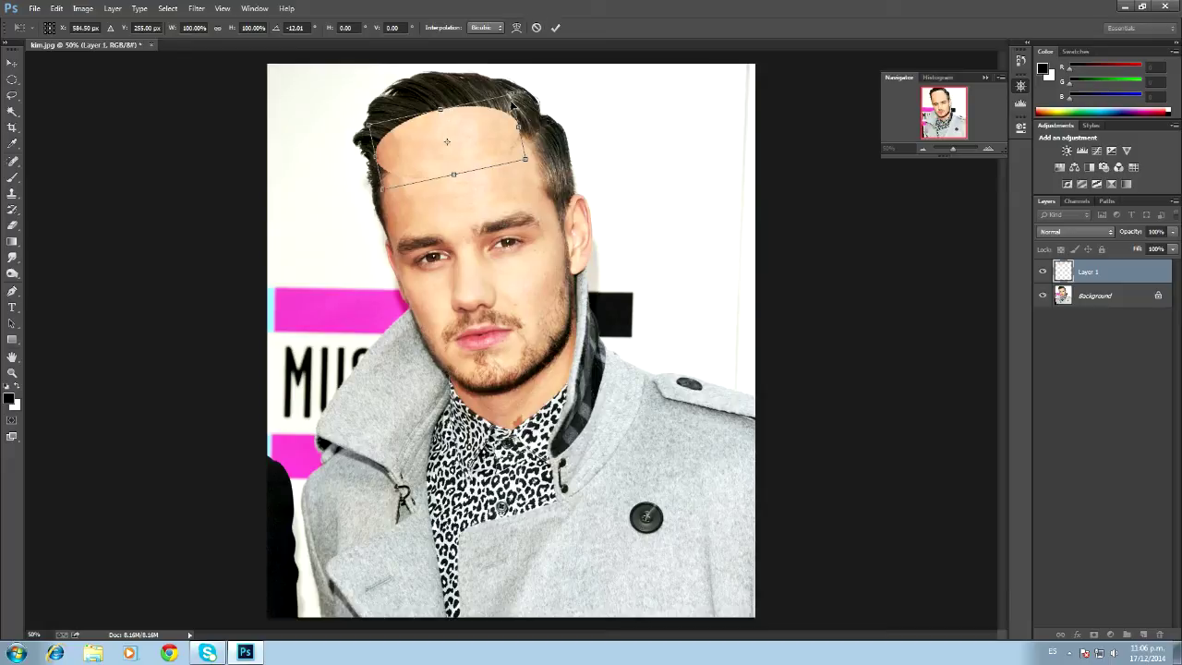
click(517, 27)
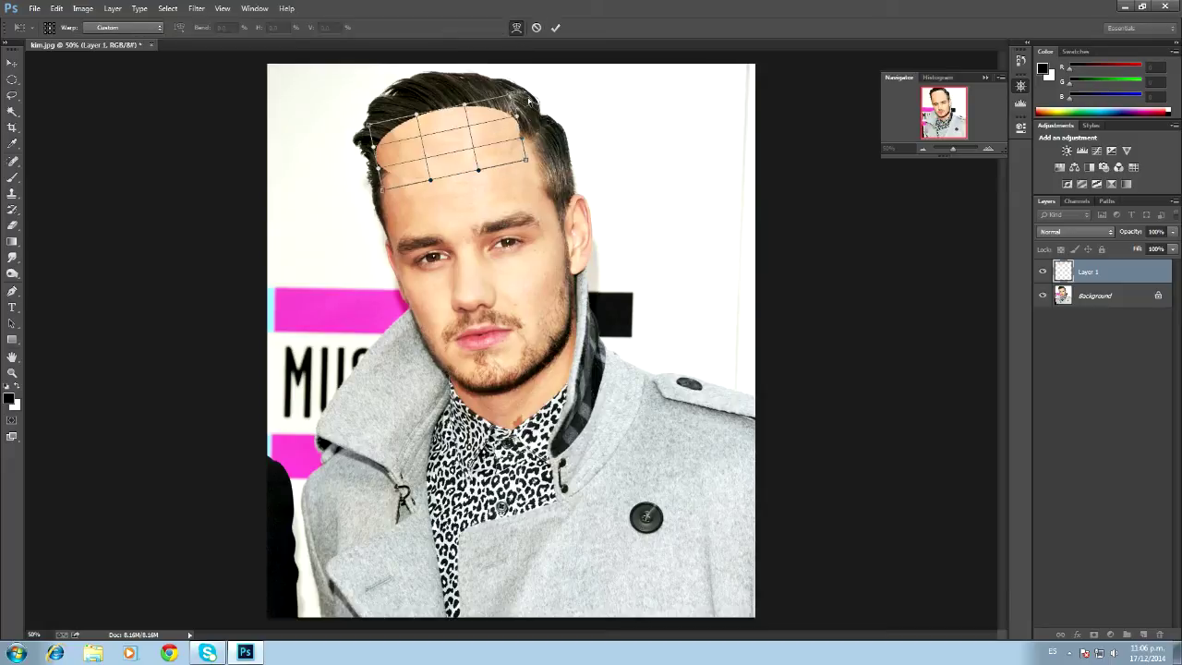
drag(522, 140, 539, 165)
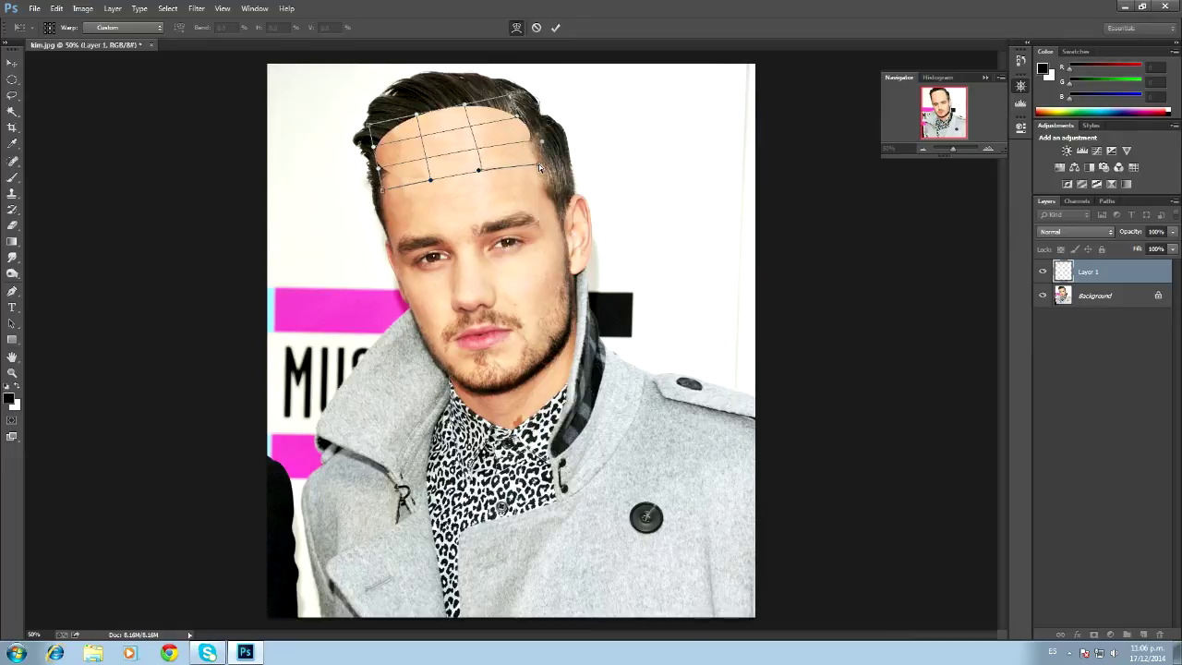
drag(518, 116, 557, 148)
drag(398, 179, 393, 185)
drag(527, 131, 573, 162)
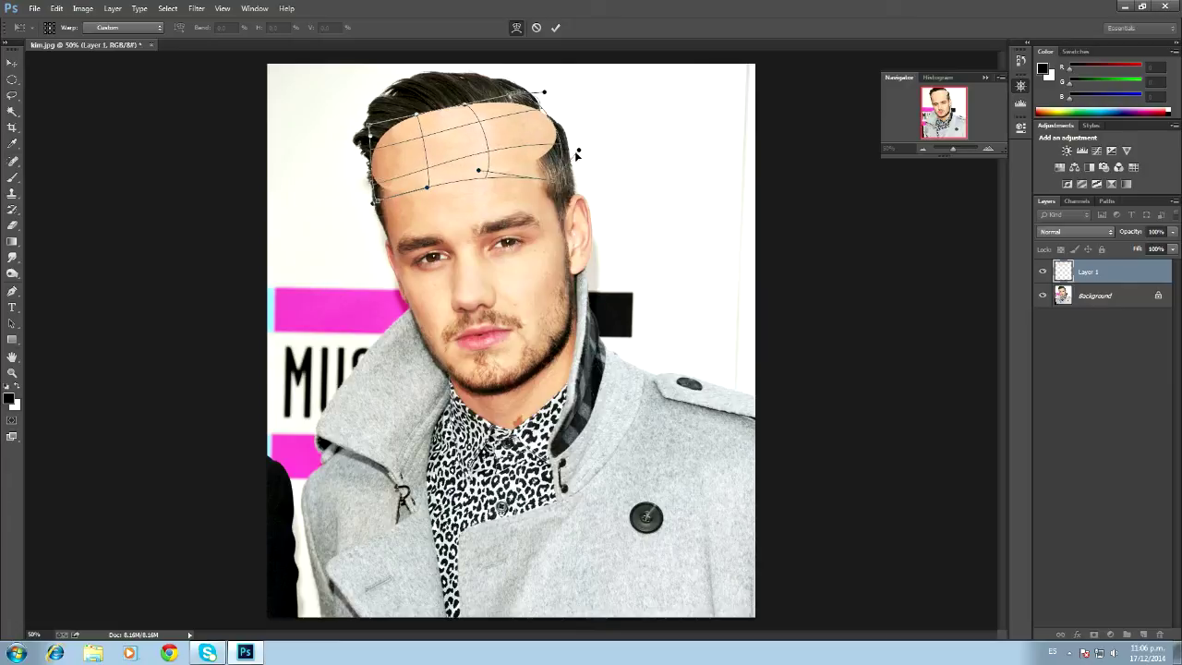
click(556, 28)
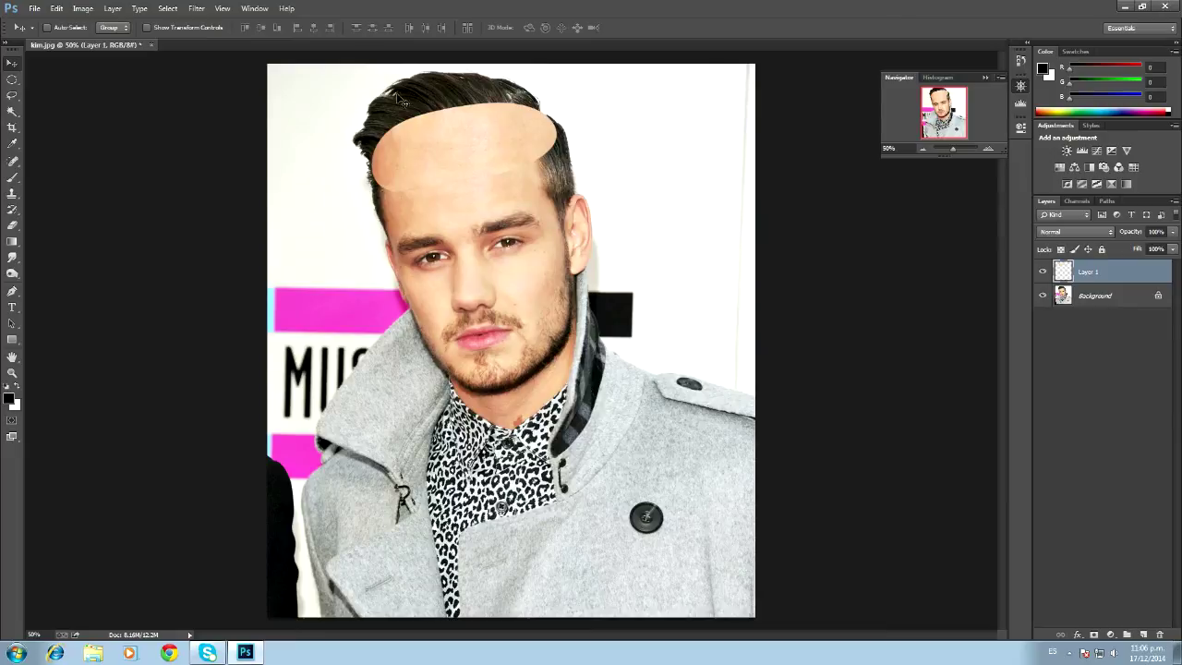
Clone the plain white backdrop over the hair above the skin patch on the Background layer using a soft Clone Stamp
click(1088, 298)
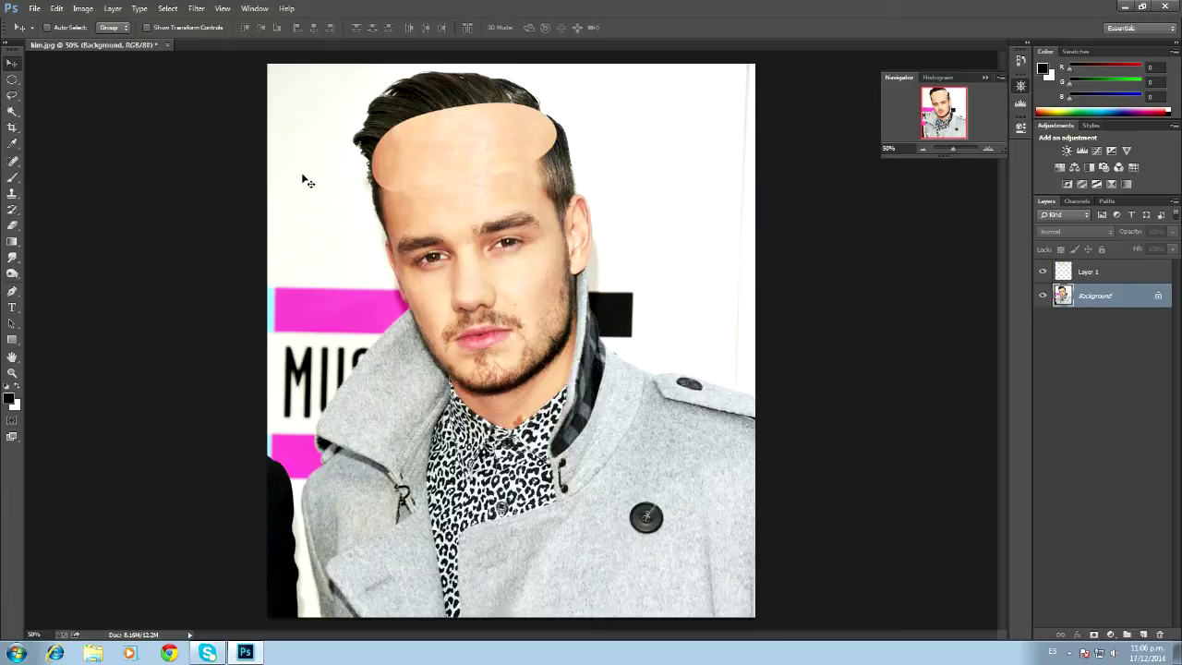
click(12, 194)
right_click(613, 102)
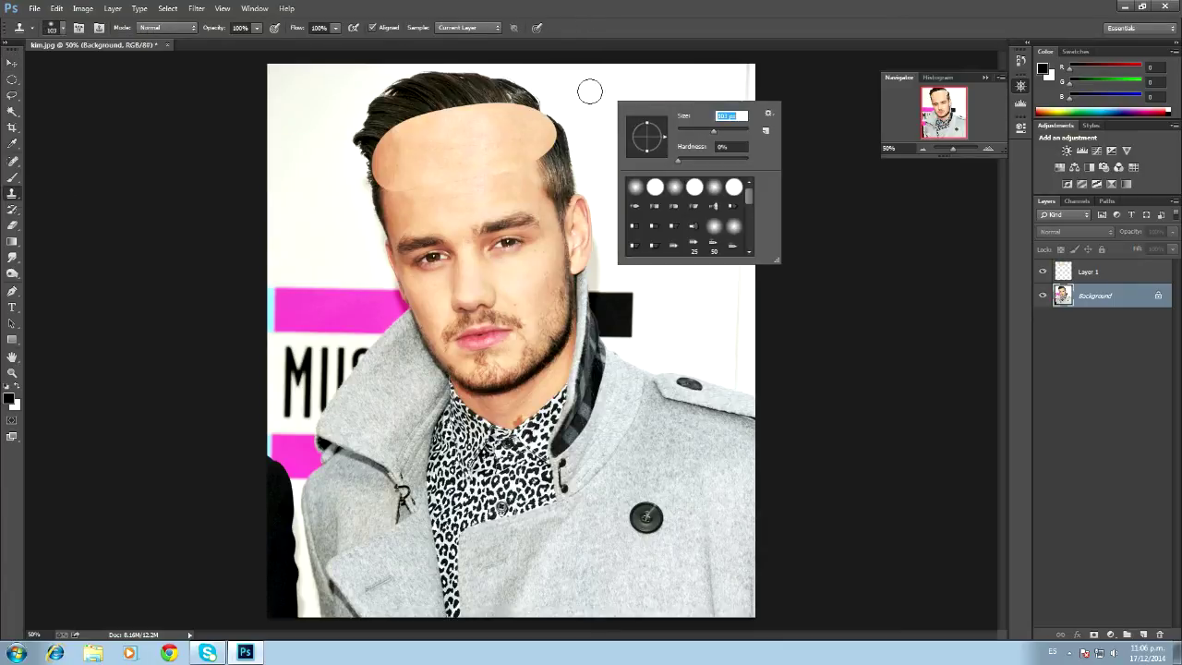
alt+click(596, 96)
mouse_move(564, 93)
mouse_down()
mouse_move(518, 96)
mouse_move(499, 80)
mouse_move(374, 115)
mouse_move(356, 153)
mouse_move(361, 116)
mouse_move(413, 117)
mouse_up()
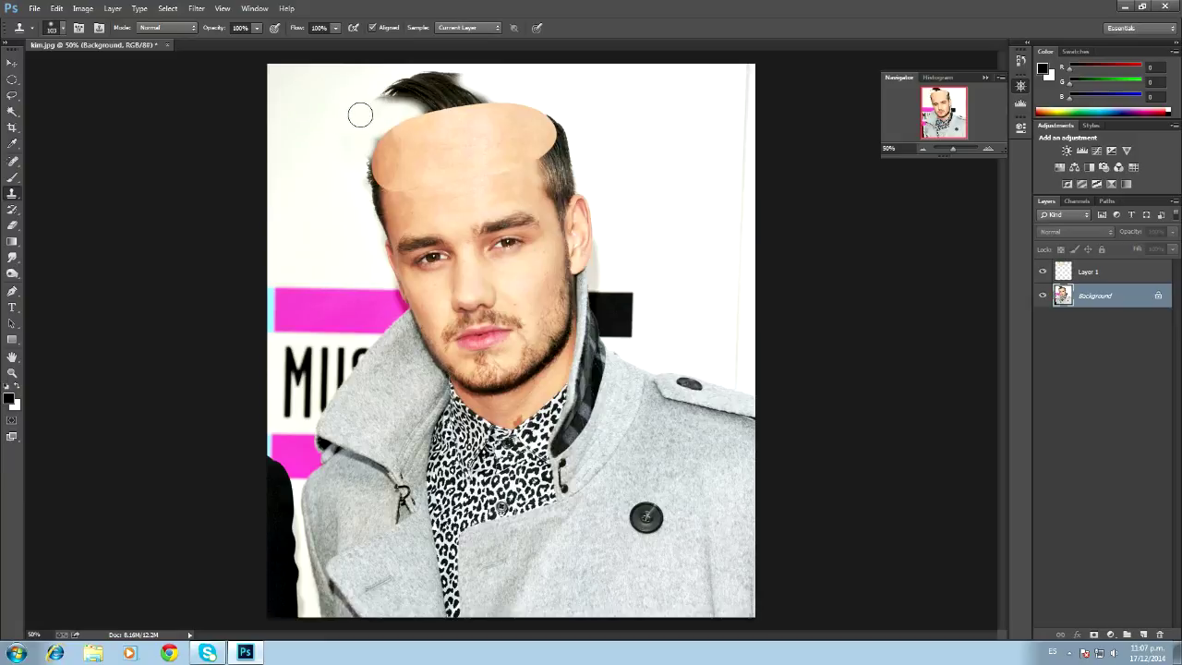
Paint over the remaining hair above the scalp with a soft 167 px brush in off-white colours sampled from the backdrop
key(b)
right_click(407, 150)
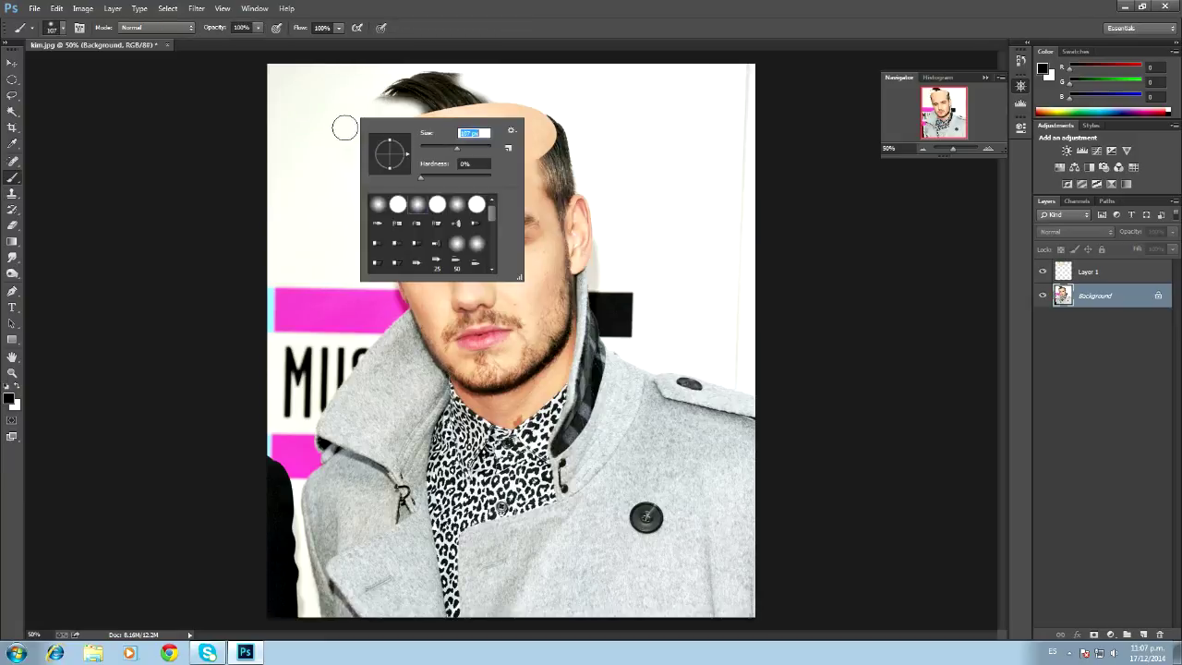
click(467, 148)
alt+click(311, 109)
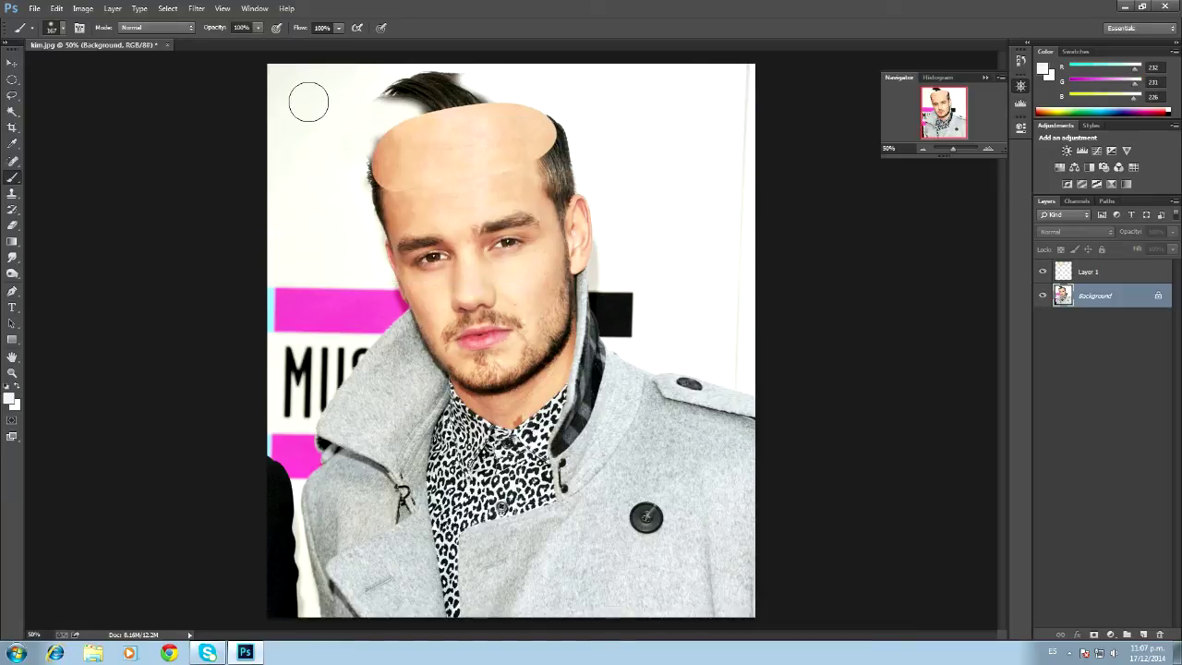
mouse_move(392, 97)
mouse_down()
mouse_move(476, 102)
mouse_move(454, 98)
mouse_move(500, 84)
mouse_move(473, 96)
mouse_move(425, 84)
mouse_move(489, 87)
mouse_up()
alt+click(490, 83)
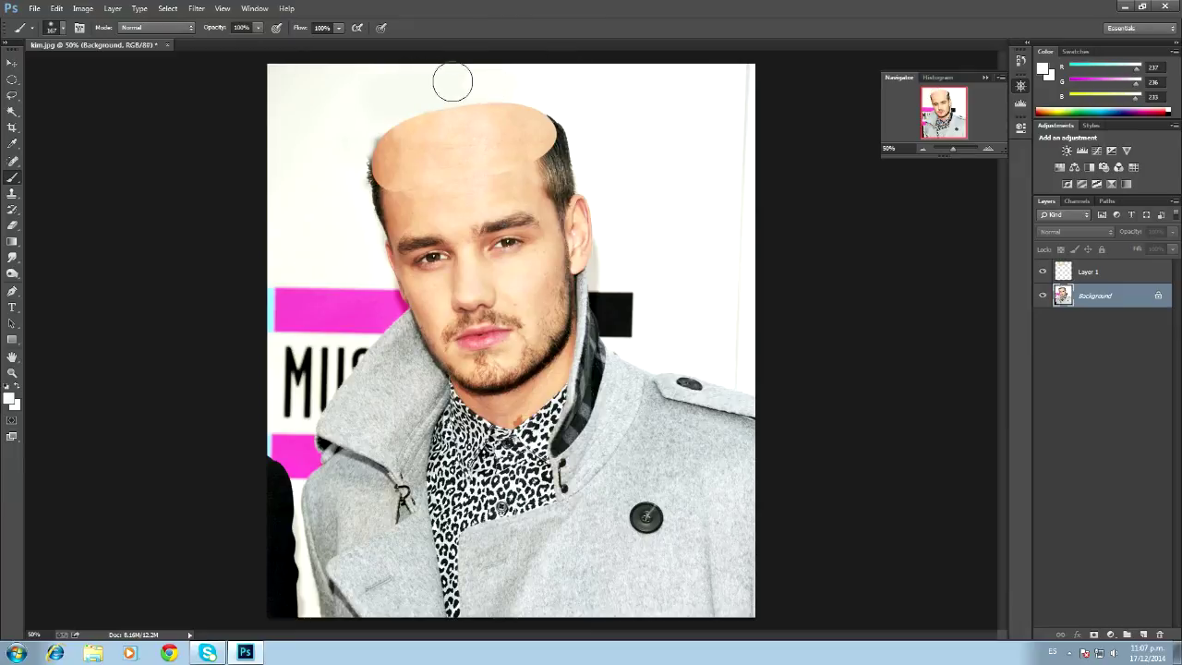
click(425, 100)
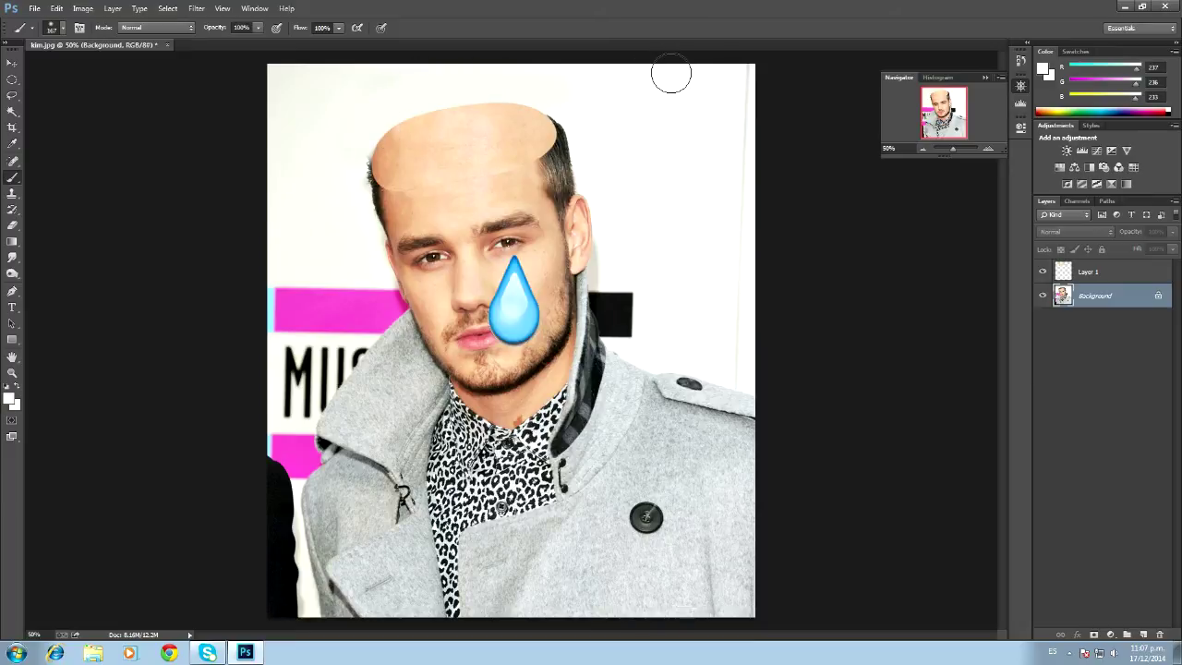
Toggle the visibility of Layer 1 on and off to compare the head with and without the skin patch
click(1043, 272)
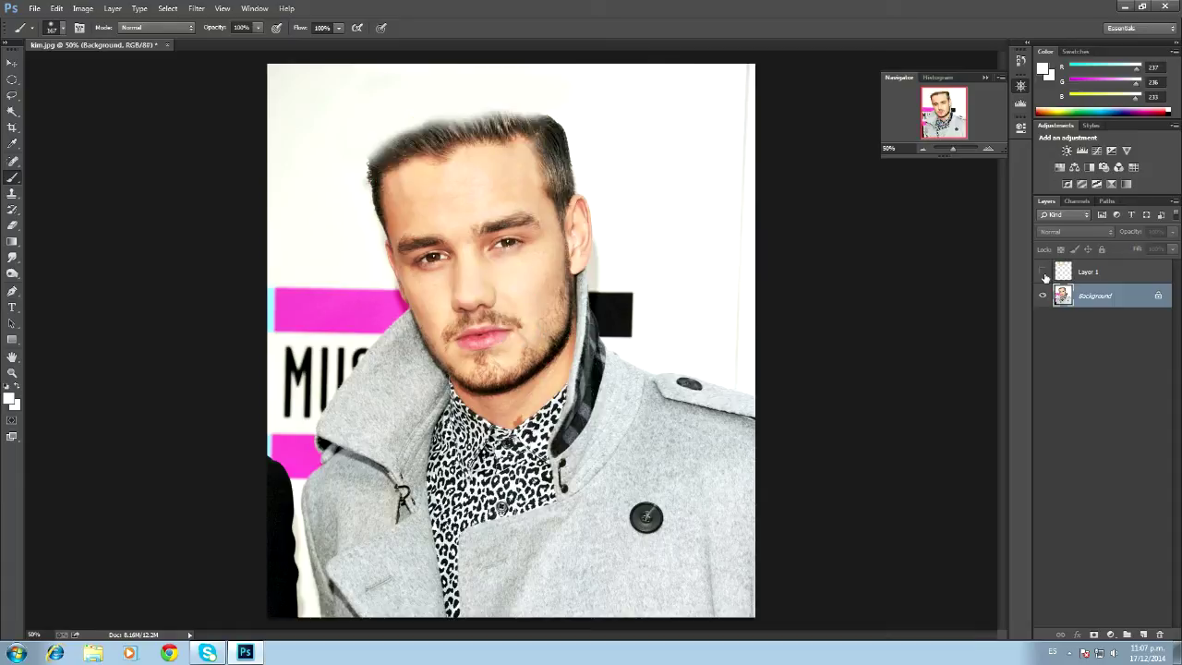
click(1045, 273)
click(1045, 274)
click(1045, 273)
click(1044, 273)
click(1045, 273)
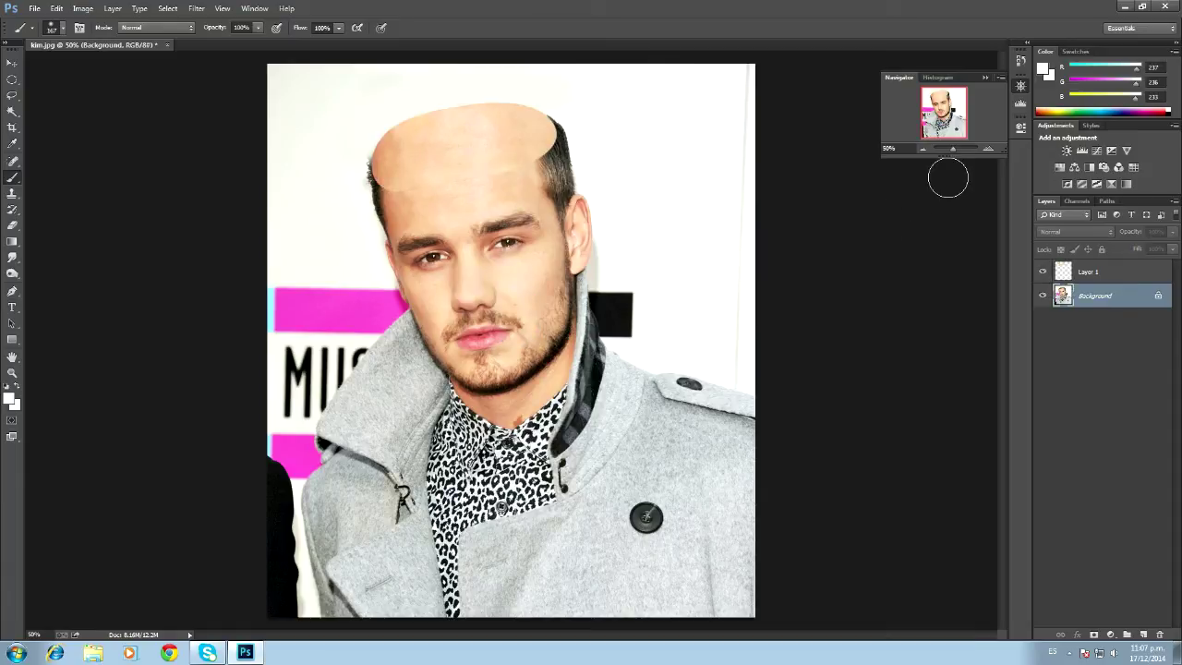
Add a layer mask to the skin patch on Layer 1
click(988, 148)
click(947, 112)
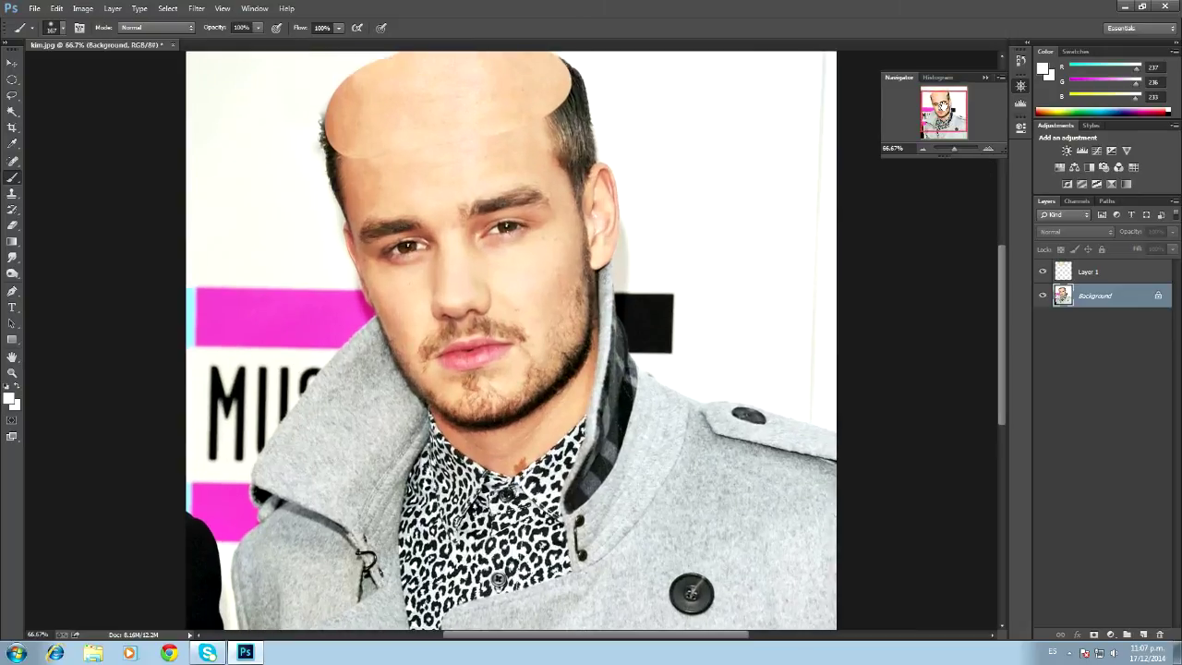
click(943, 102)
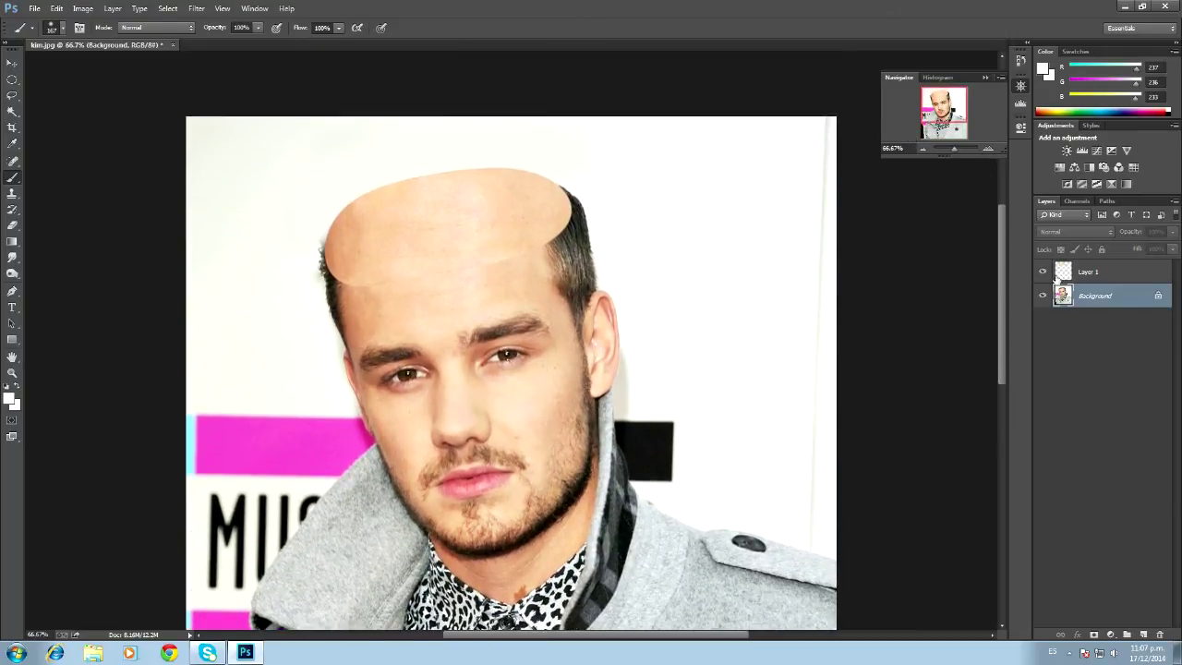
click(1096, 274)
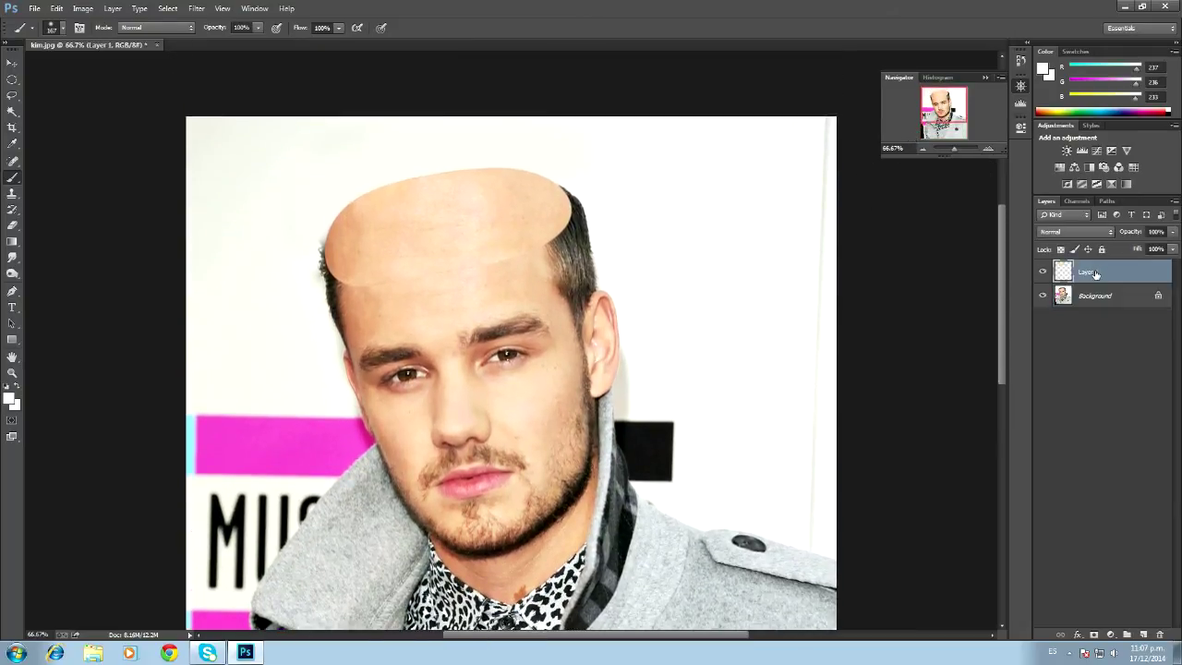
click(1096, 634)
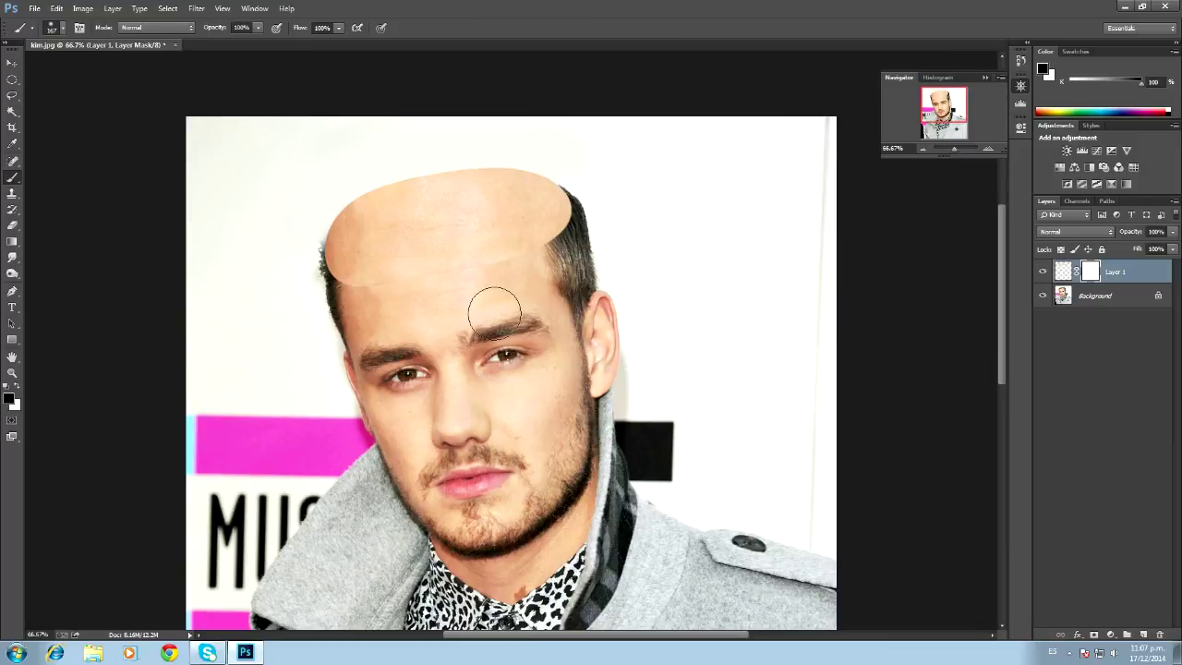
Paint black on Layer 1's mask with a soft 40 px brush to blend the skin patch into the forehead and side hair
right_click(553, 268)
mouse_move(633, 303)
mouse_down()
mouse_move(592, 279)
mouse_move(629, 299)
mouse_up()
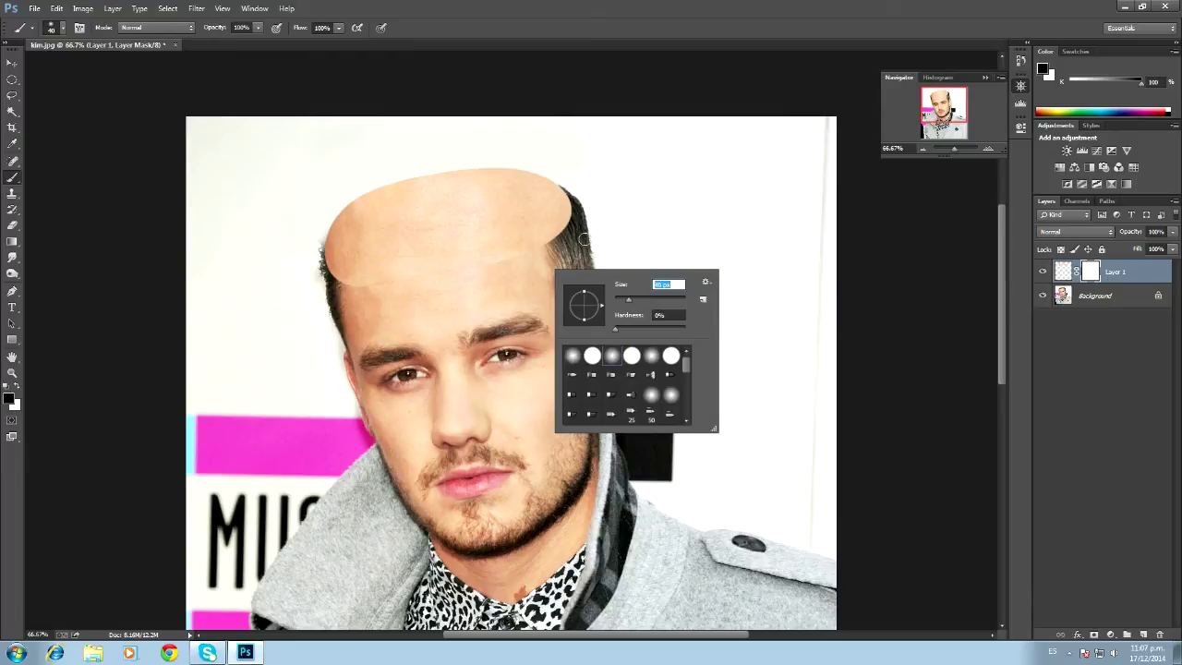
mouse_move(560, 238)
mouse_down()
mouse_move(566, 187)
mouse_move(551, 262)
mouse_move(563, 192)
mouse_move(558, 243)
mouse_up()
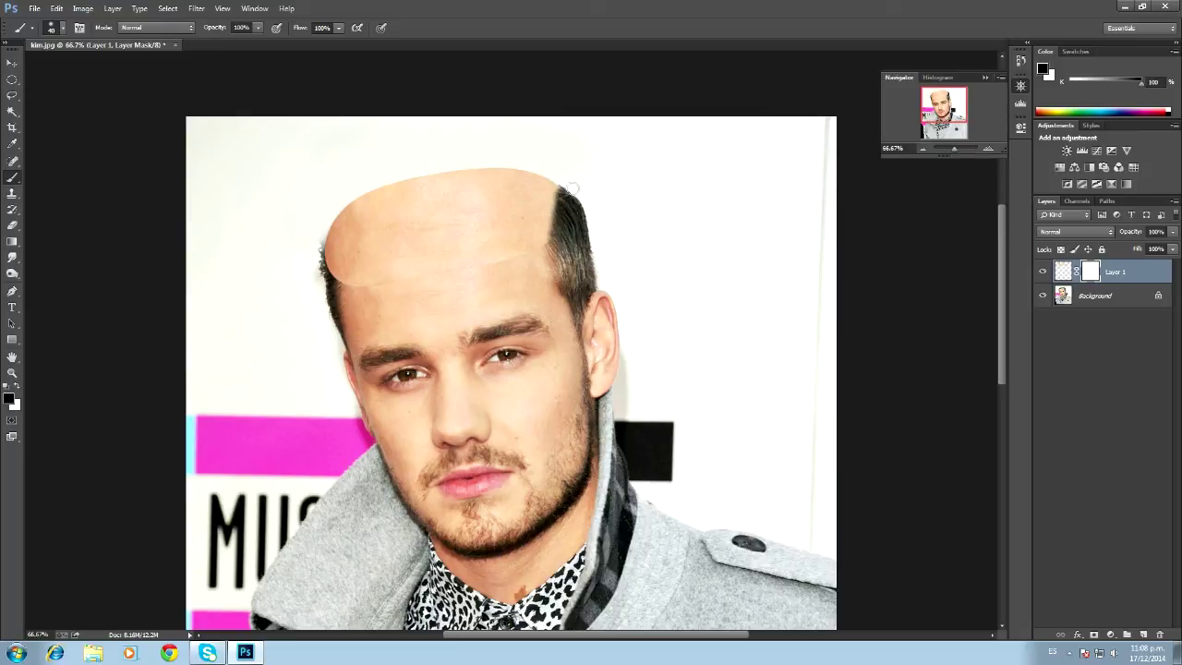
mouse_move(566, 190)
mouse_down()
mouse_move(565, 205)
mouse_move(565, 179)
mouse_move(550, 254)
mouse_move(467, 273)
mouse_move(344, 285)
mouse_move(321, 239)
mouse_move(310, 255)
mouse_move(332, 275)
mouse_move(319, 244)
mouse_up()
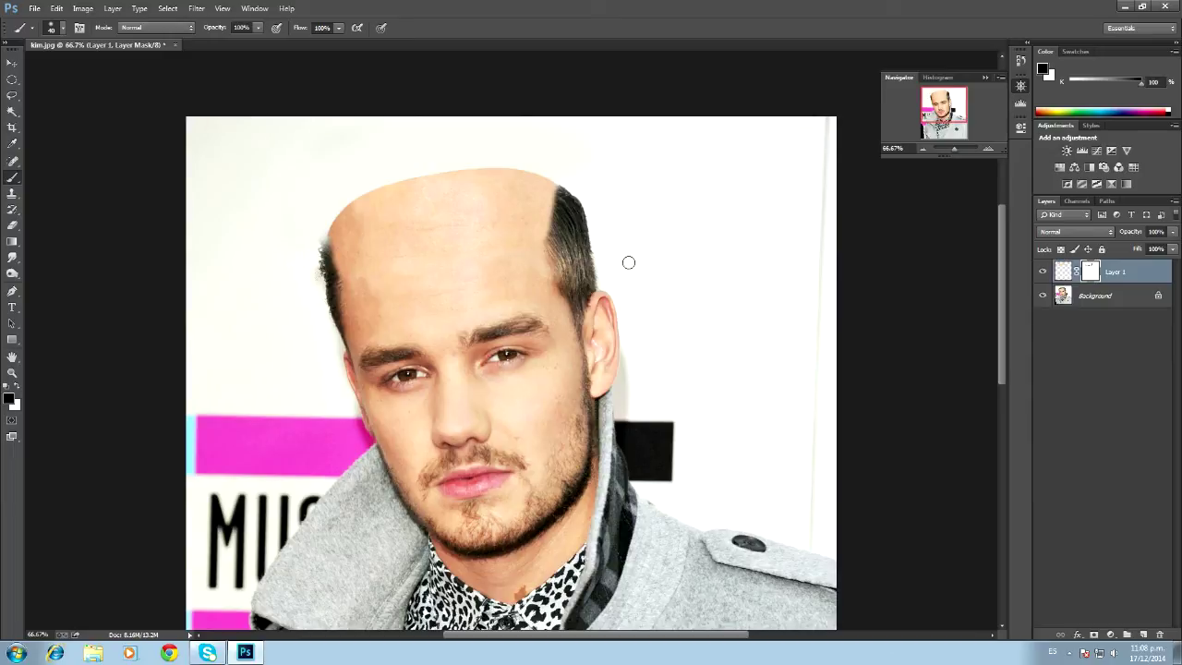
Warp the skin patch on Layer 1 upward so the crown of the head is higher and rounder
click(1065, 274)
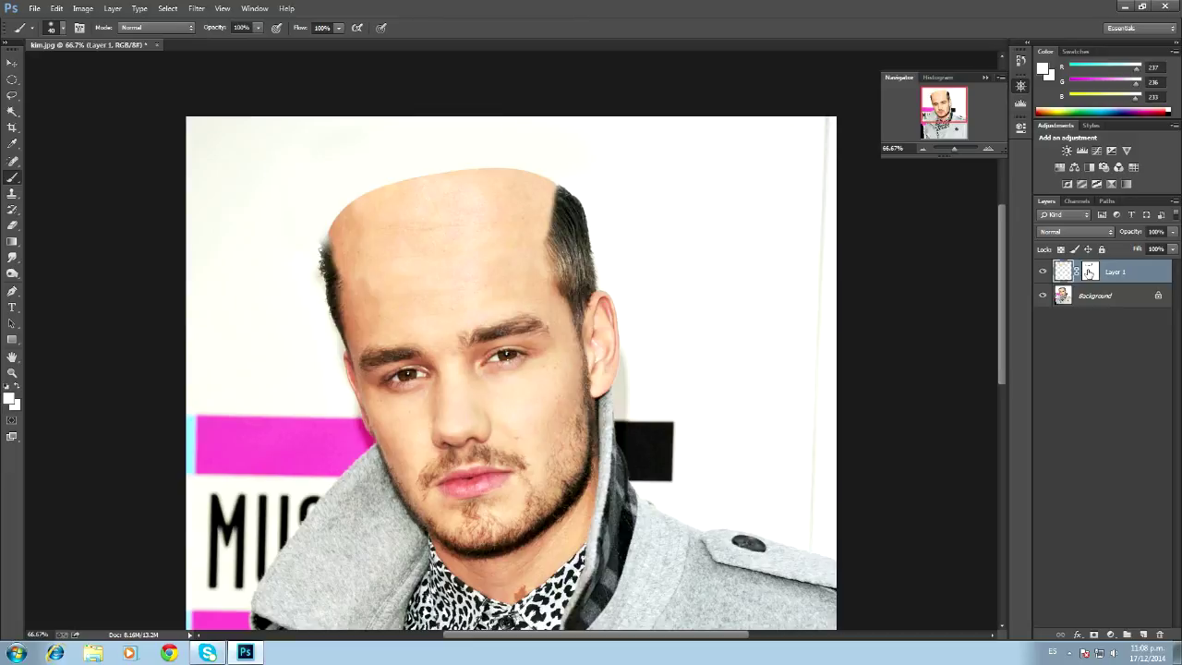
click(1088, 271)
click(1062, 271)
key(ctrl+t)
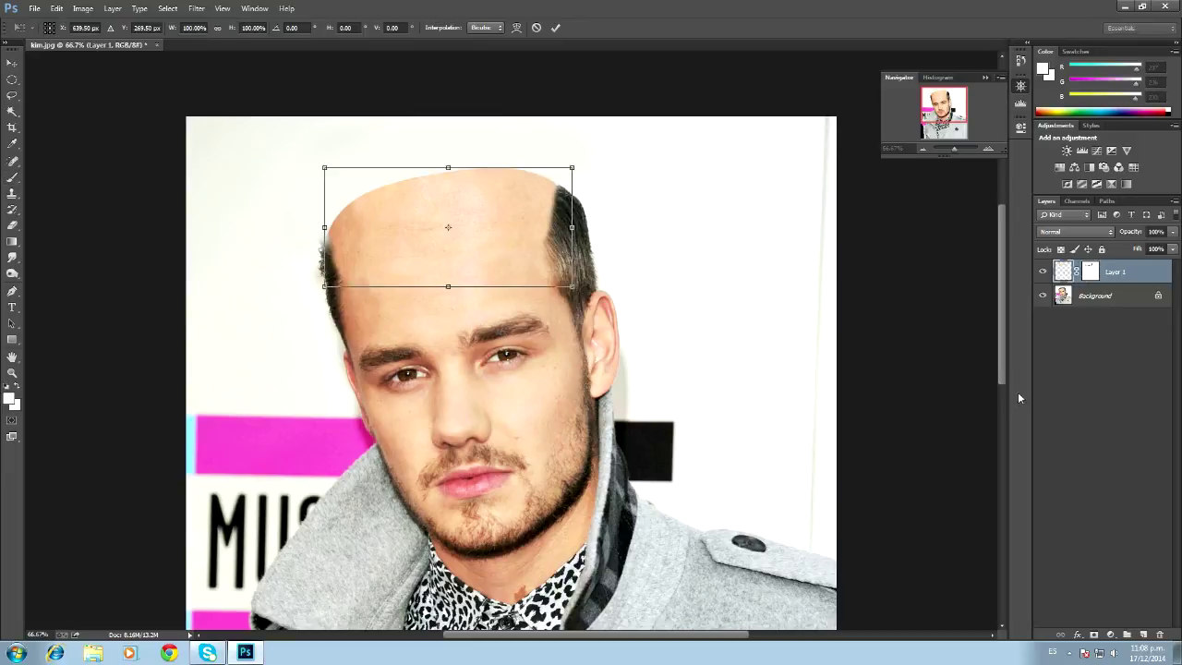
click(517, 28)
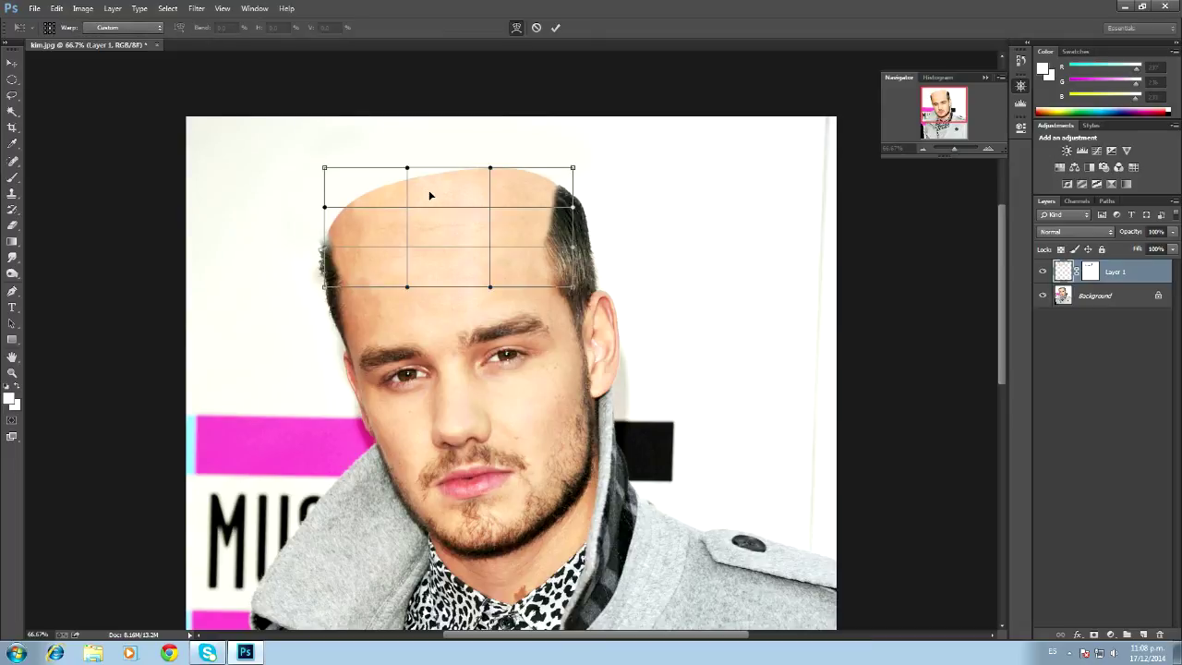
drag(427, 189, 446, 171)
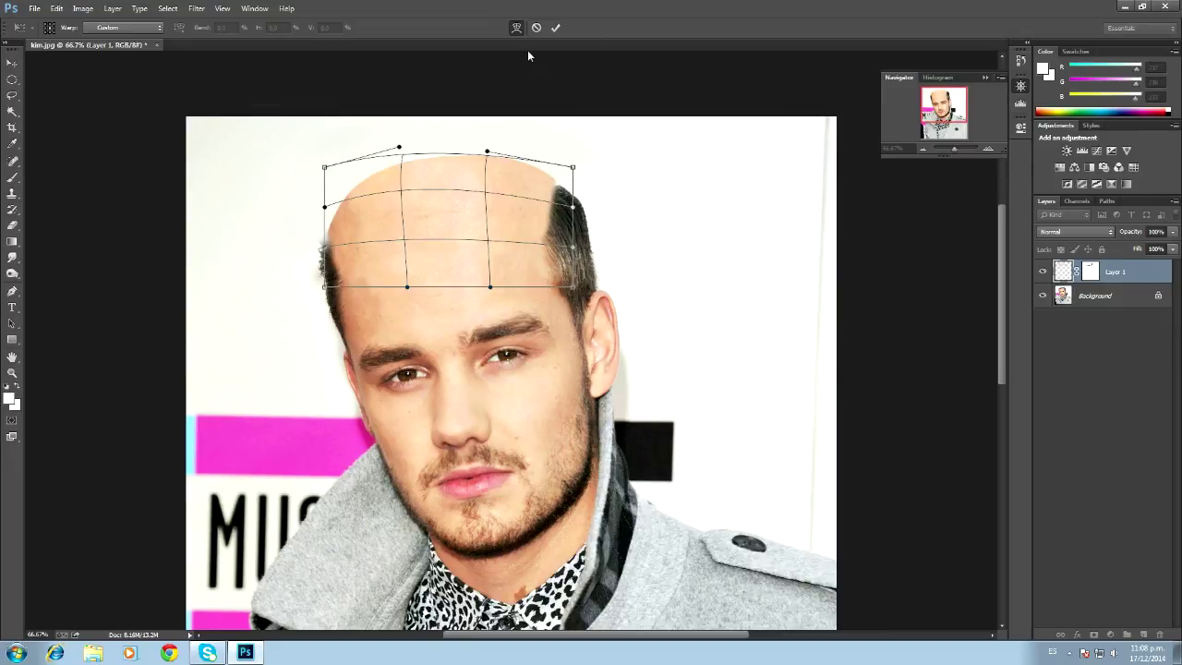
click(555, 28)
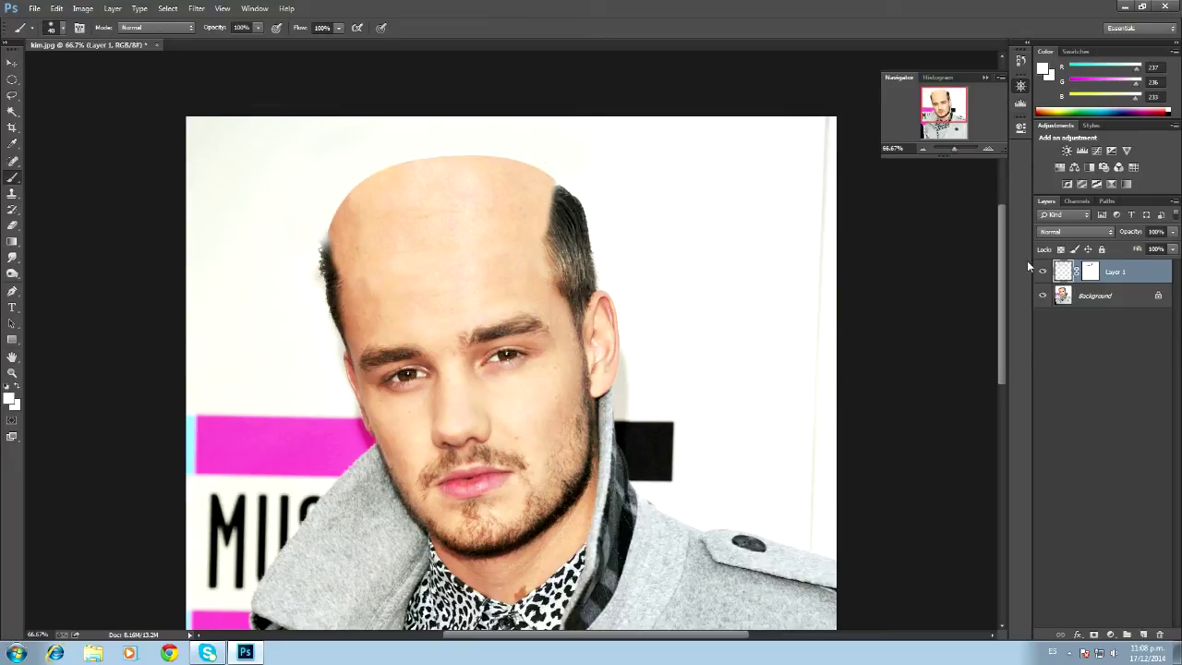
Clone the plain backdrop beside the faded tip of the curly hair tuft on the Background layer using a 19 px Clone Stamp
click(1090, 274)
key(x)
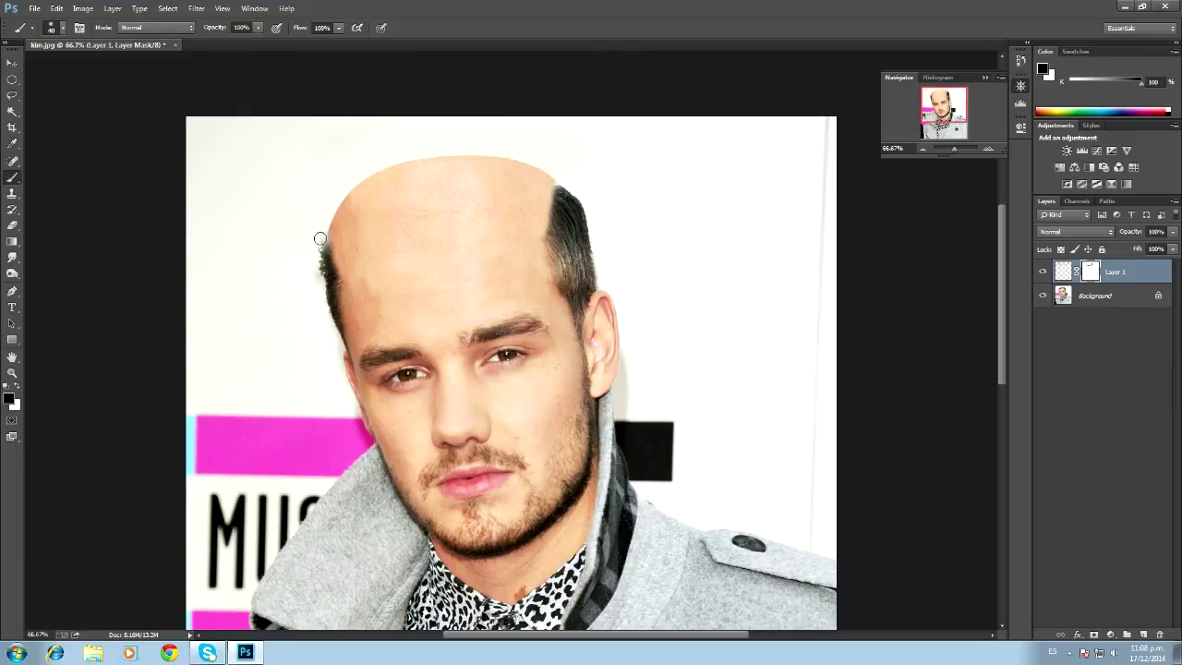
click(15, 386)
click(15, 387)
click(12, 193)
click(12, 373)
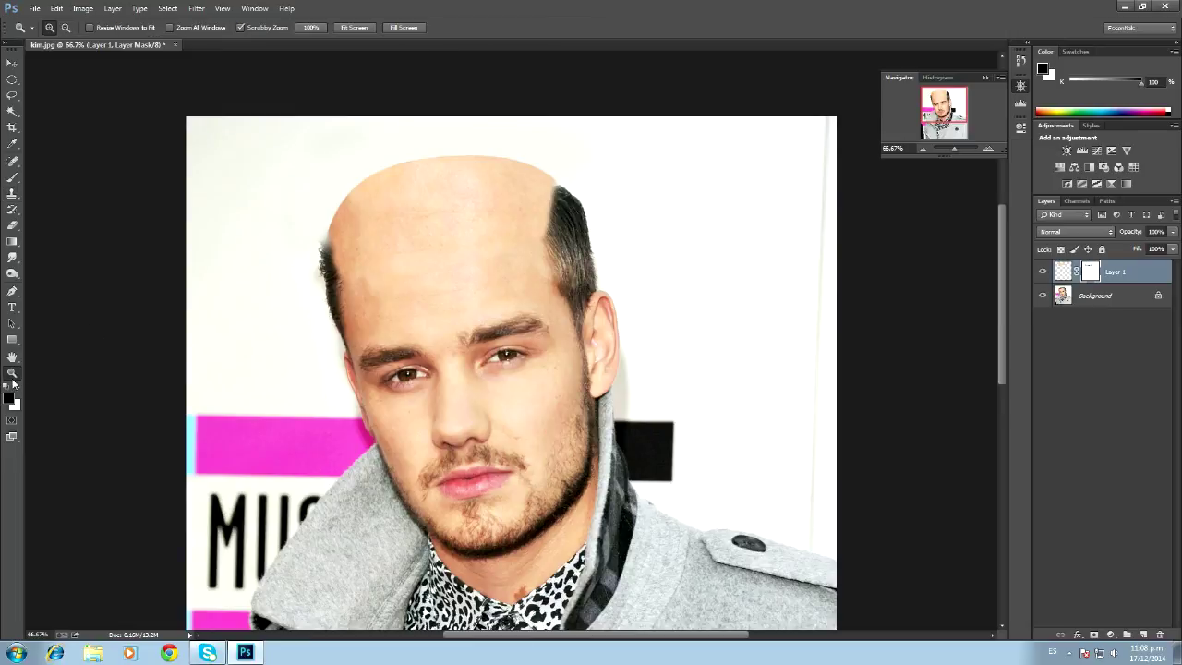
drag(296, 224, 464, 299)
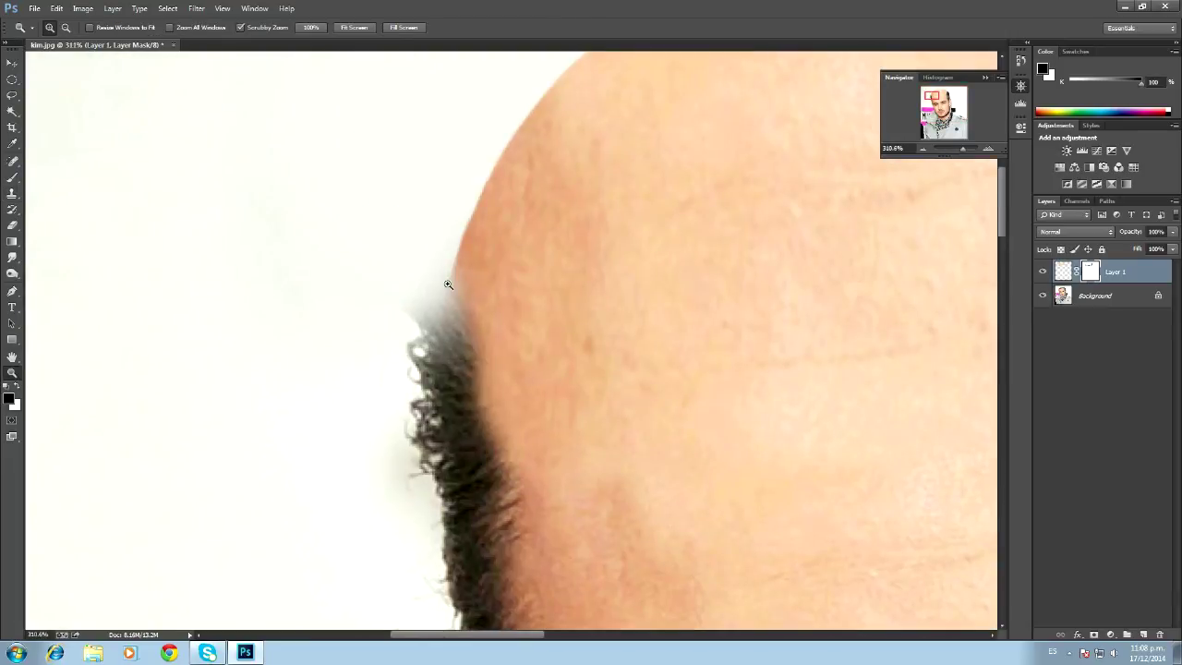
click(12, 193)
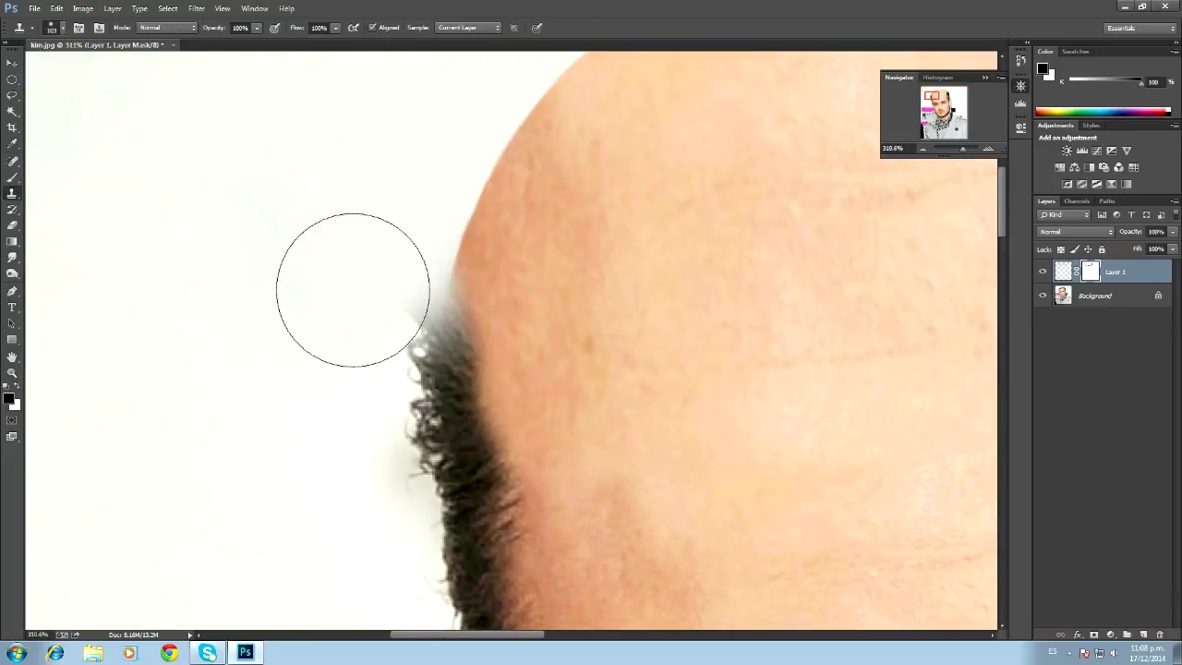
right_click(429, 329)
mouse_move(424, 268)
mouse_down()
mouse_move(422, 305)
mouse_move(433, 275)
mouse_move(402, 305)
mouse_up()
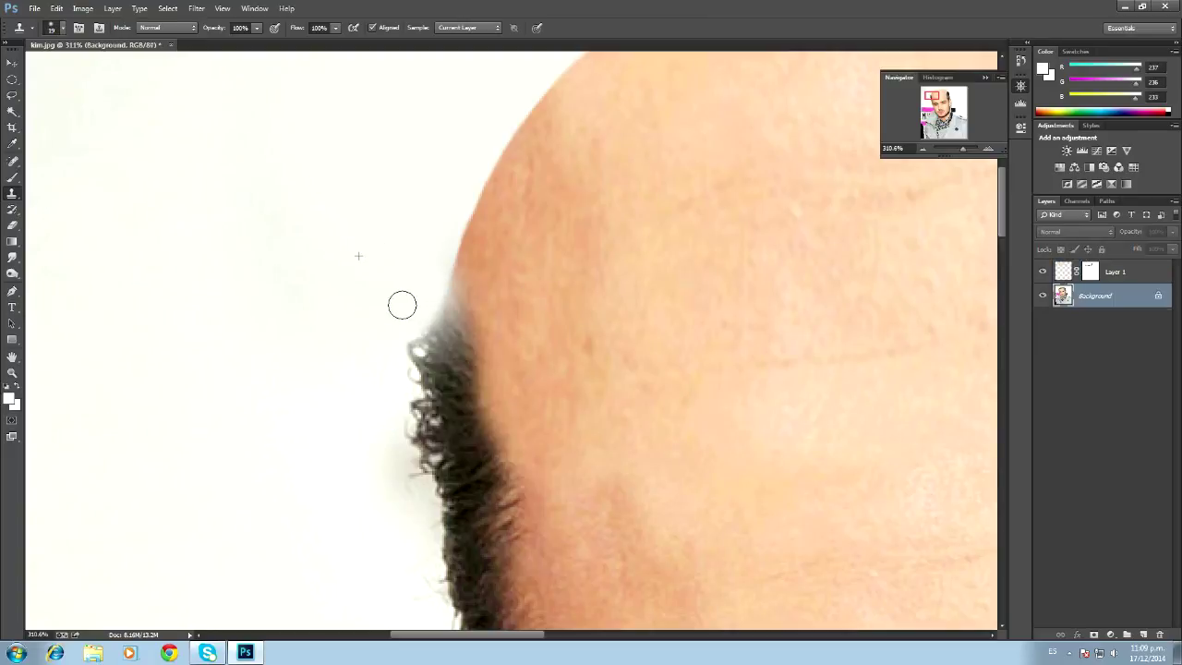
Clone dark curls over the faded tip of the hair tuft and undo the stray stamp on the scalp
alt+click(439, 367)
mouse_move(455, 340)
mouse_down()
mouse_move(436, 309)
mouse_move(423, 339)
mouse_move(421, 319)
mouse_move(428, 296)
mouse_move(459, 305)
mouse_up()
click(527, 274)
key(ctrl+z)
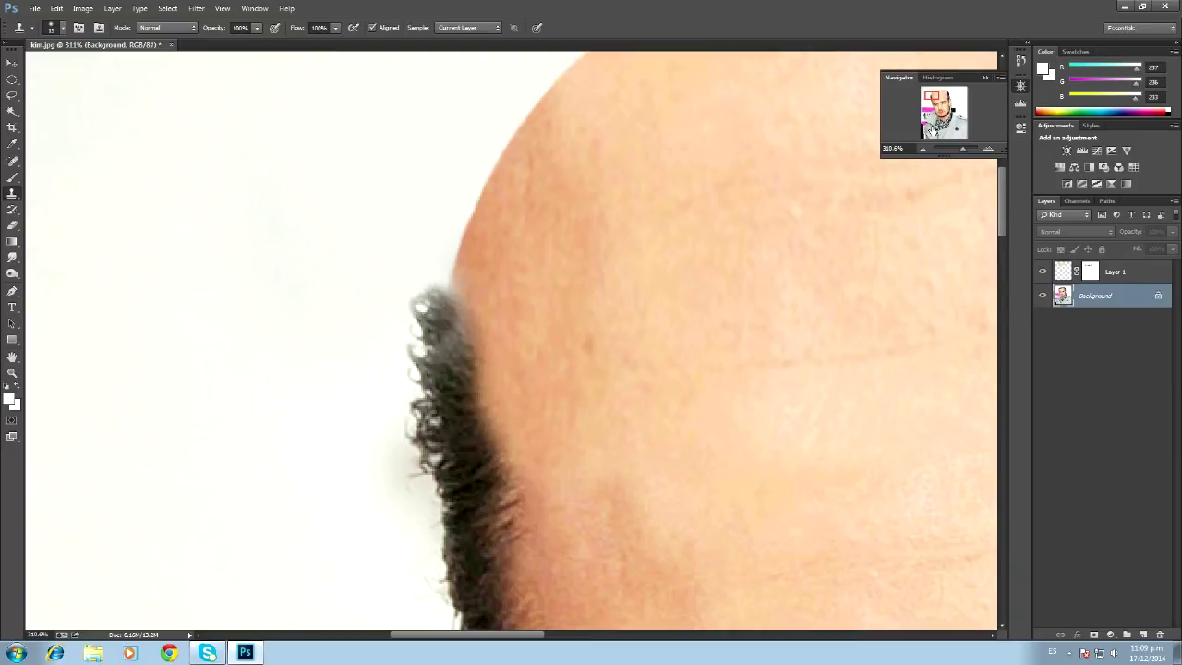
Toggle the visibility of Layer 1 to check the whole bald head against the original underneath
click(922, 148)
click(923, 149)
click(923, 149)
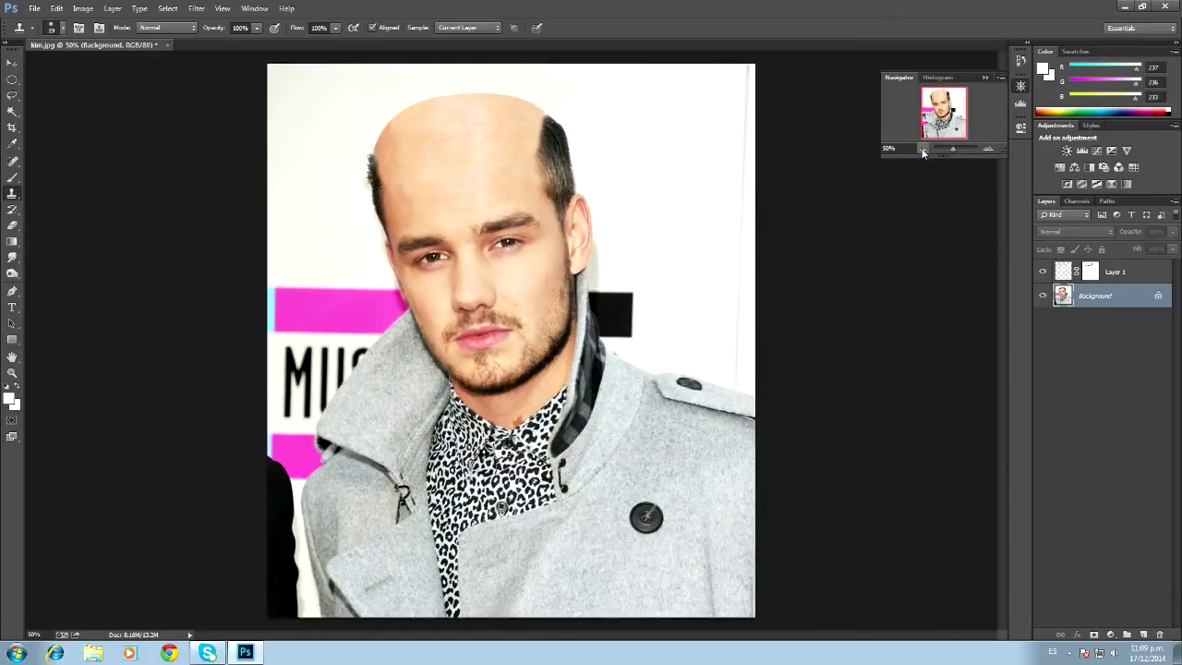
click(1044, 273)
click(1045, 272)
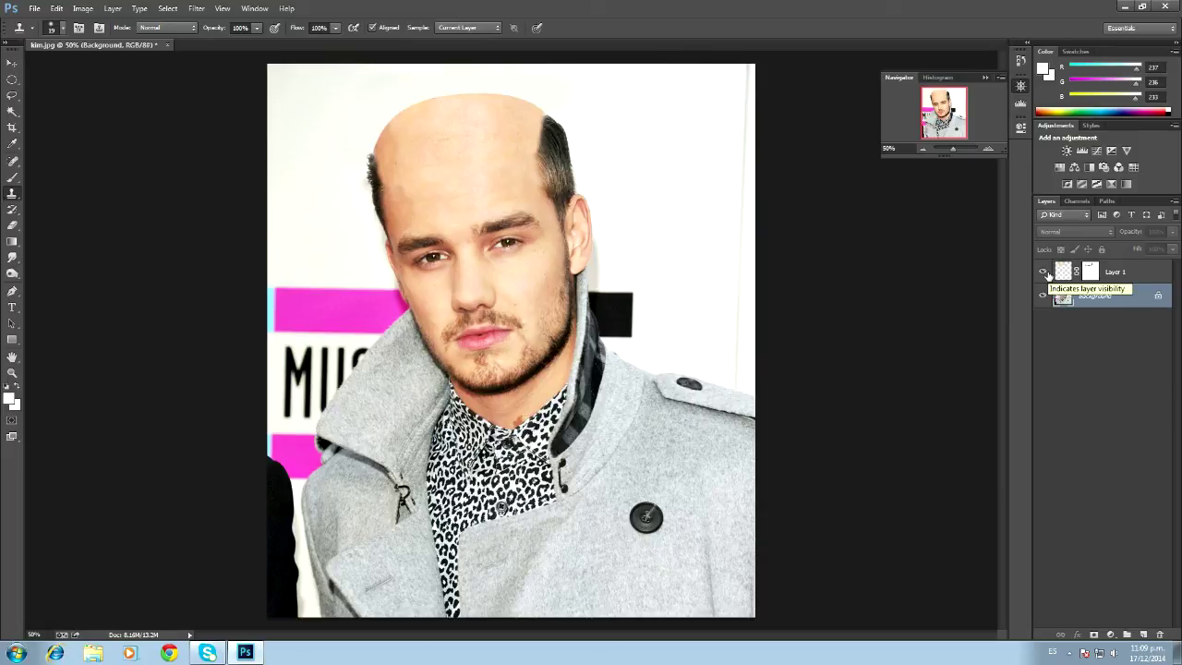
Paint black on Layer 1's mask along both sides of the scalp to reveal more of the side hair
key(ctrl+1)
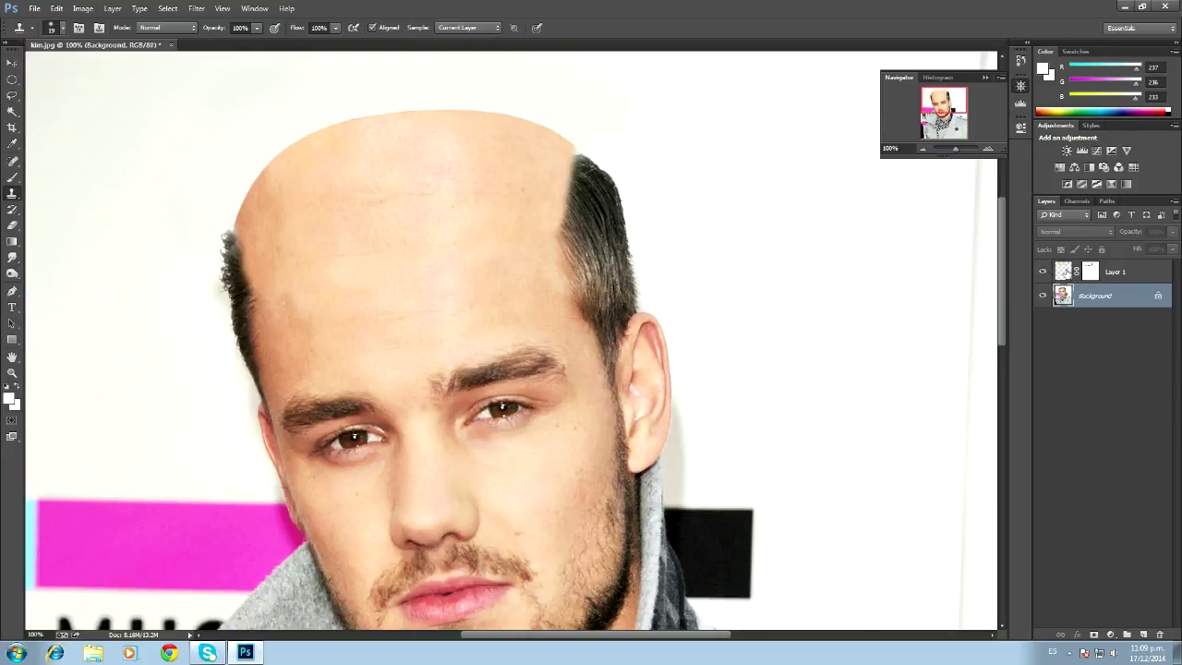
click(1064, 273)
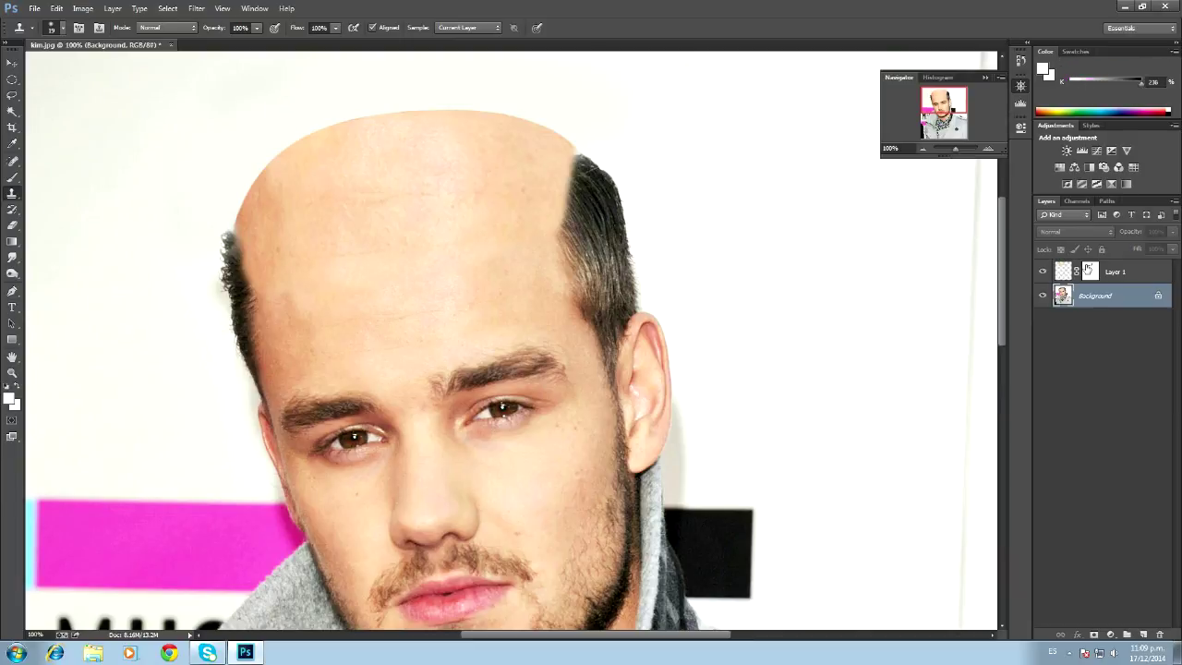
click(12, 177)
mouse_move(579, 243)
mouse_down()
mouse_move(565, 240)
mouse_move(565, 211)
mouse_move(556, 230)
mouse_move(549, 218)
mouse_up()
mouse_move(239, 296)
mouse_down()
mouse_move(250, 258)
mouse_move(380, 224)
mouse_move(499, 215)
mouse_move(343, 216)
mouse_move(243, 233)
mouse_up()
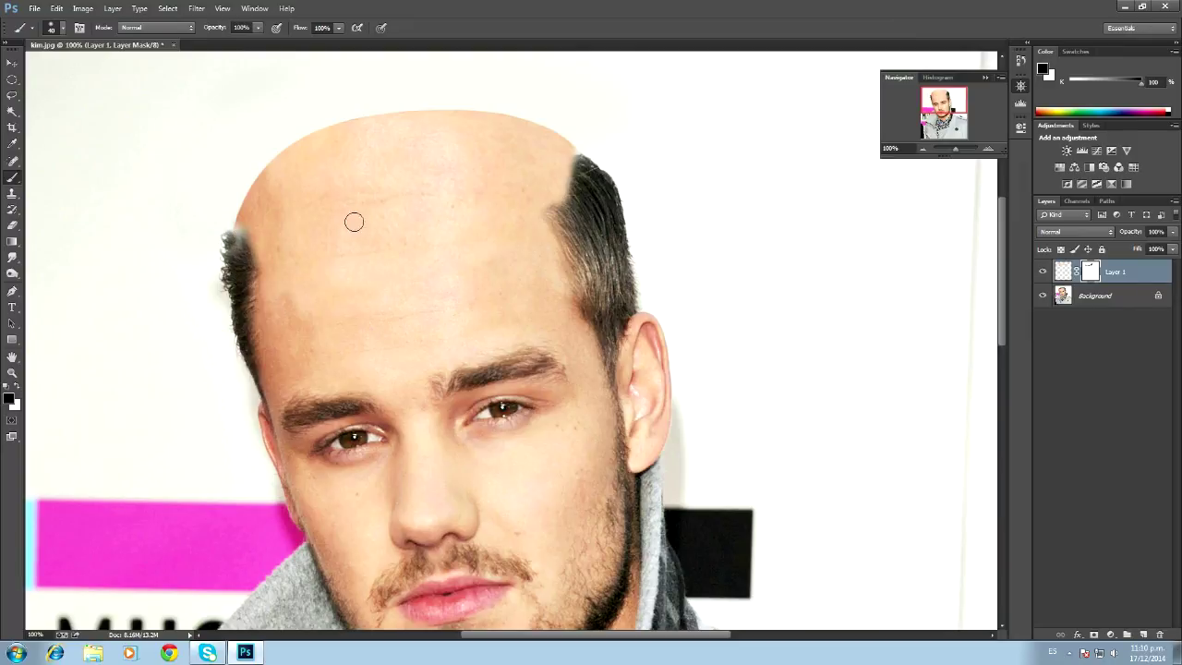
Refine the mask edges where the scalp meets both hair tufts by alternating white and black brush strokes
click(16, 387)
drag(234, 242, 242, 229)
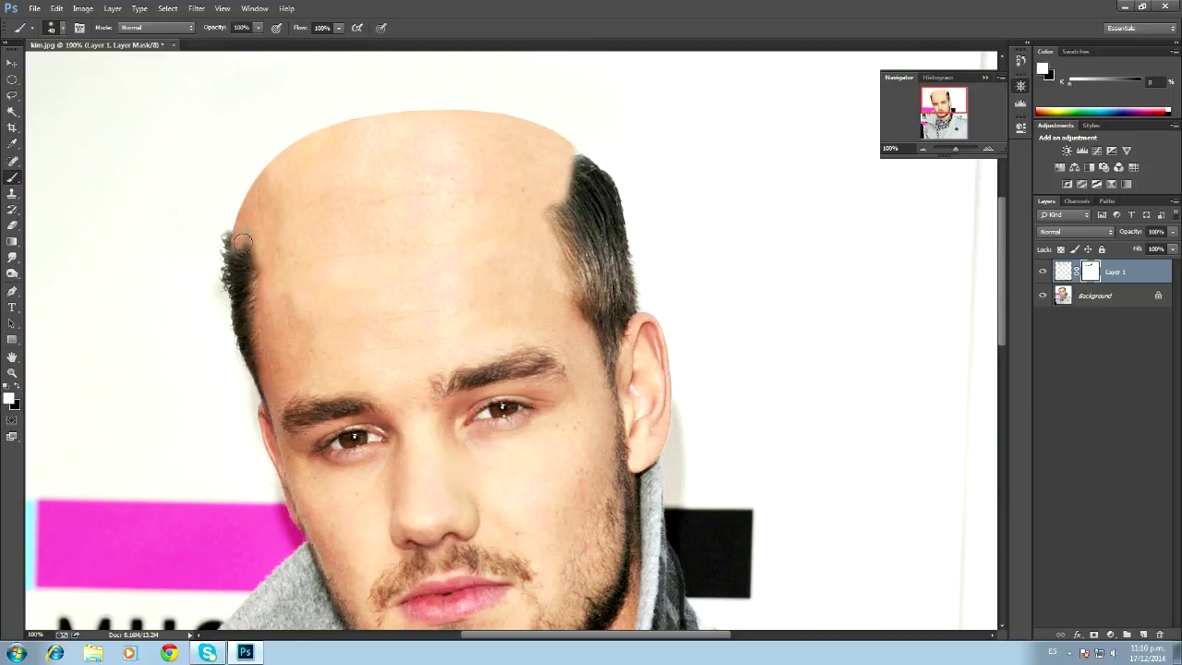
click(17, 389)
drag(233, 257, 226, 240)
click(17, 390)
click(252, 238)
click(581, 153)
Duplicate the Background layer and merge the copy with the masked Layer 1
drag(1115, 304, 1144, 634)
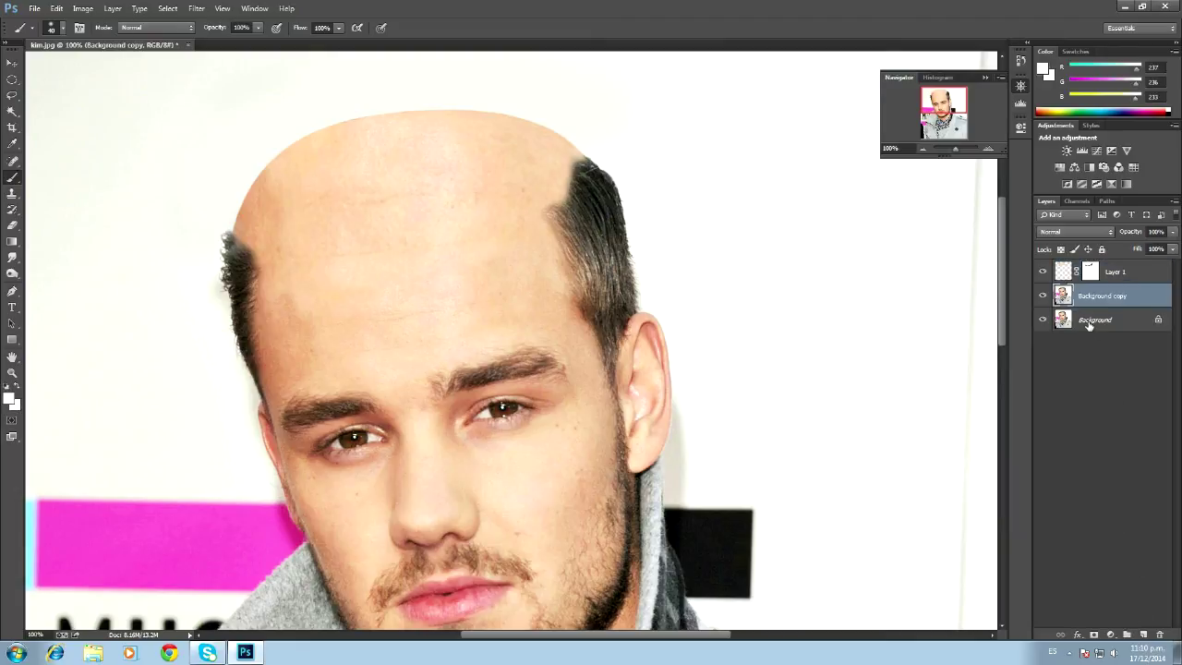
ctrl+click(1119, 277)
right_click(1103, 295)
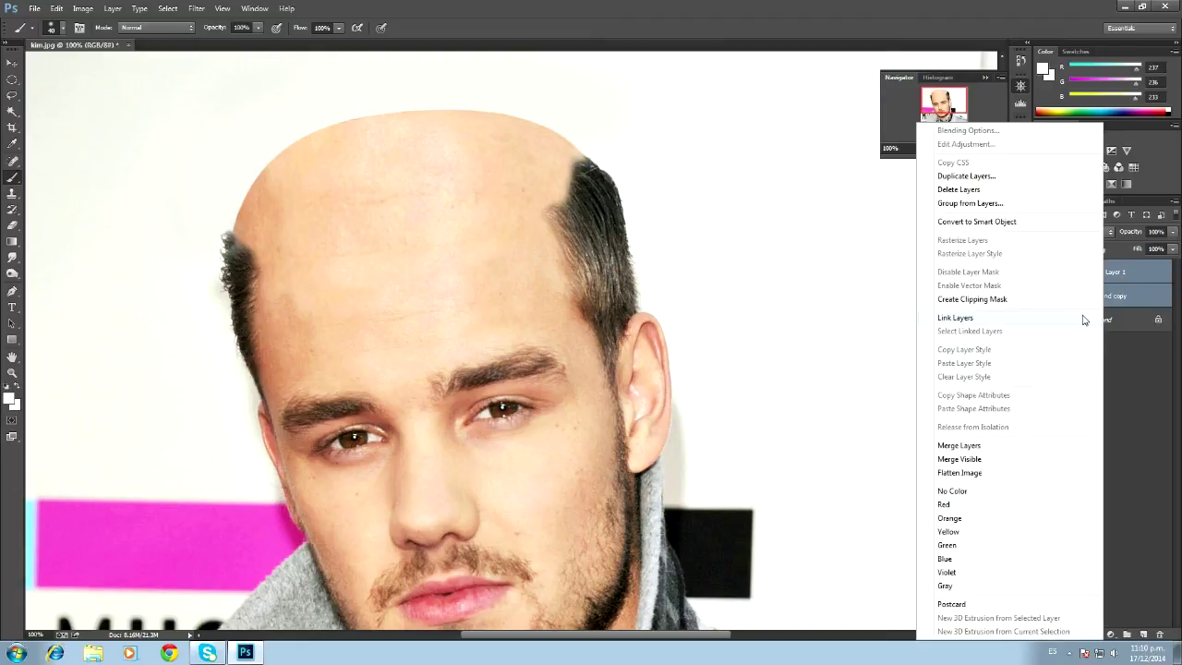
click(1133, 278)
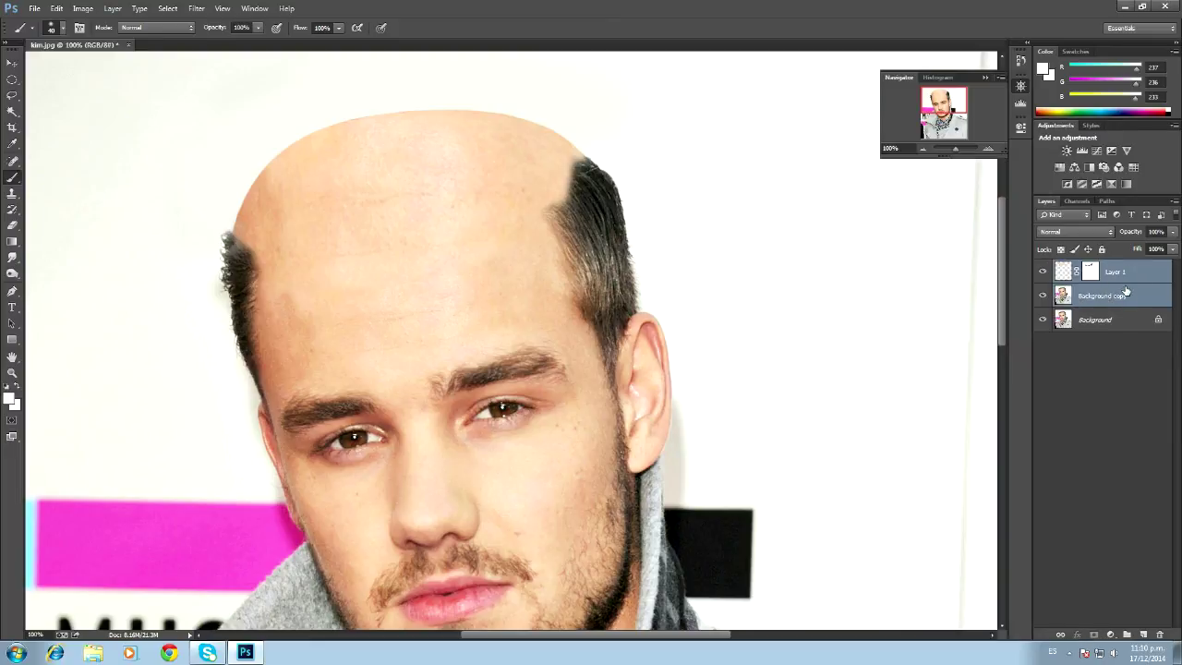
right_click(1126, 292)
click(940, 445)
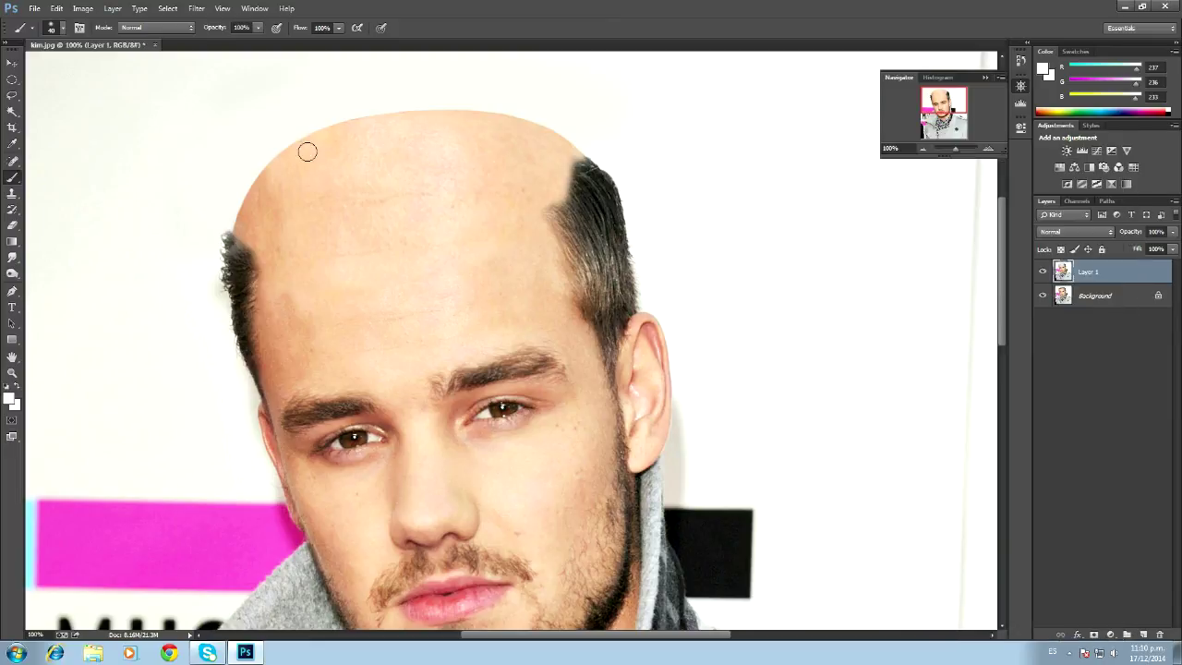
click(1043, 271)
click(1042, 272)
Smudge the hair edge above the visible ear into the scalp with a 27 px bristle brush at 50% strength
click(12, 372)
drag(465, 164, 571, 181)
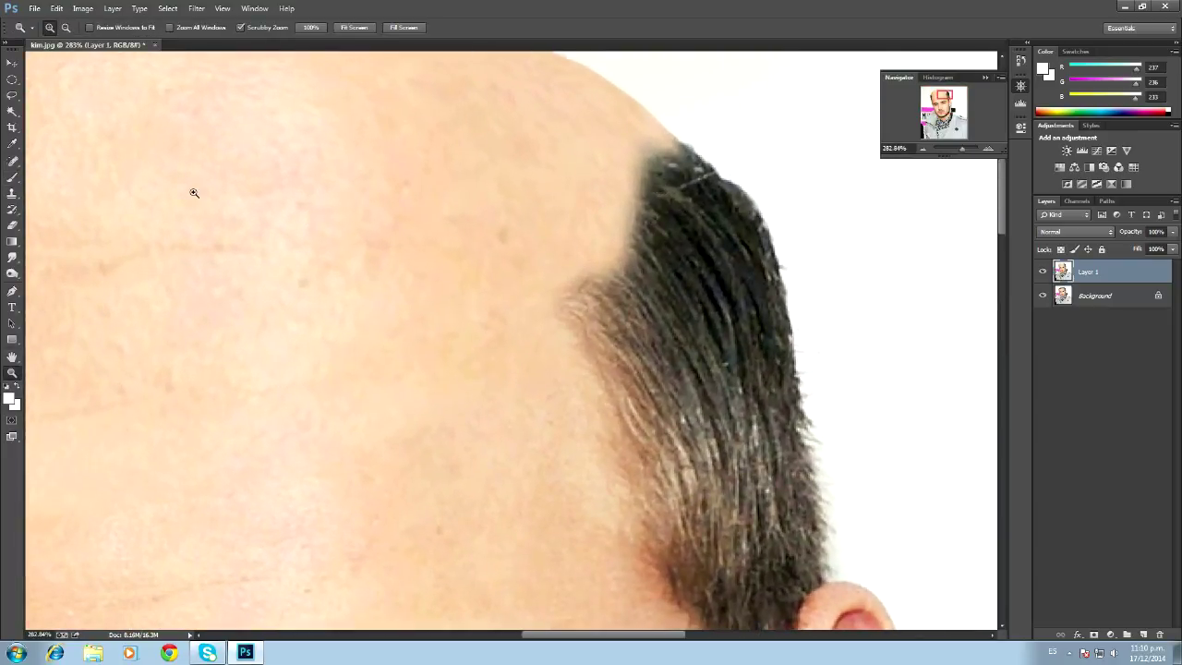
click(12, 257)
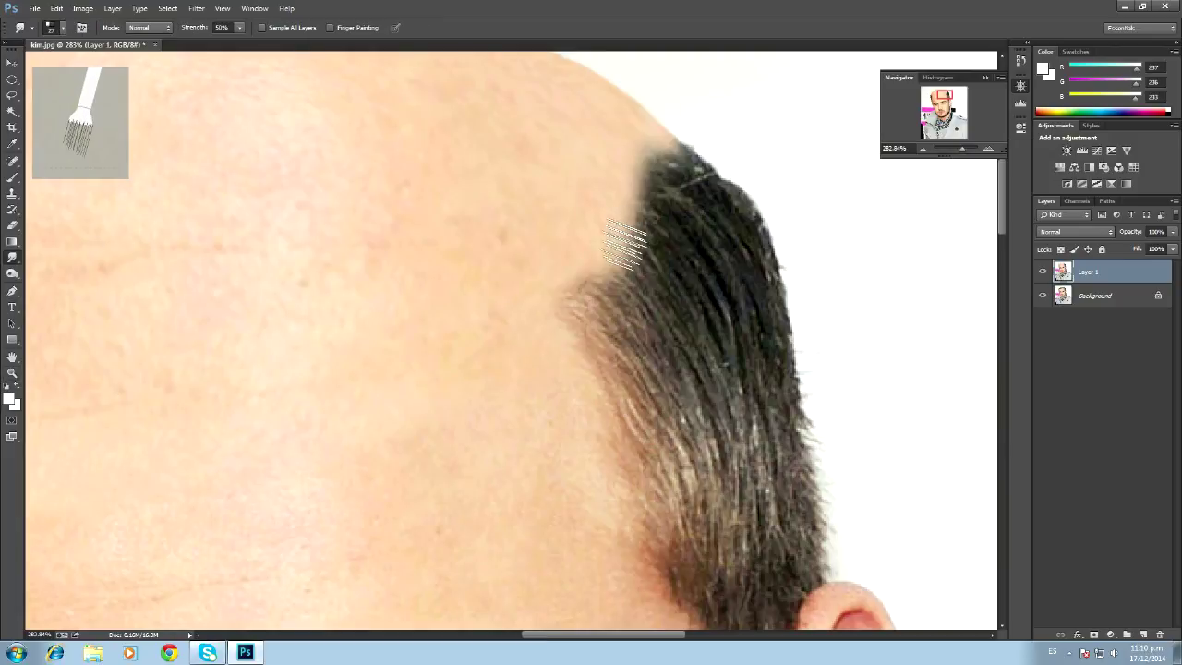
mouse_move(637, 260)
mouse_down()
mouse_move(605, 240)
mouse_move(658, 222)
mouse_move(641, 210)
mouse_move(666, 188)
mouse_move(643, 176)
mouse_move(681, 171)
mouse_move(652, 202)
mouse_move(605, 182)
mouse_move(650, 185)
mouse_move(668, 215)
mouse_move(619, 209)
mouse_move(605, 203)
mouse_move(702, 222)
mouse_move(657, 245)
mouse_move(630, 233)
mouse_move(647, 236)
mouse_move(666, 271)
mouse_move(622, 264)
mouse_move(694, 197)
mouse_move(671, 155)
mouse_move(749, 180)
mouse_move(685, 185)
mouse_move(629, 162)
mouse_up()
drag(630, 289, 593, 252)
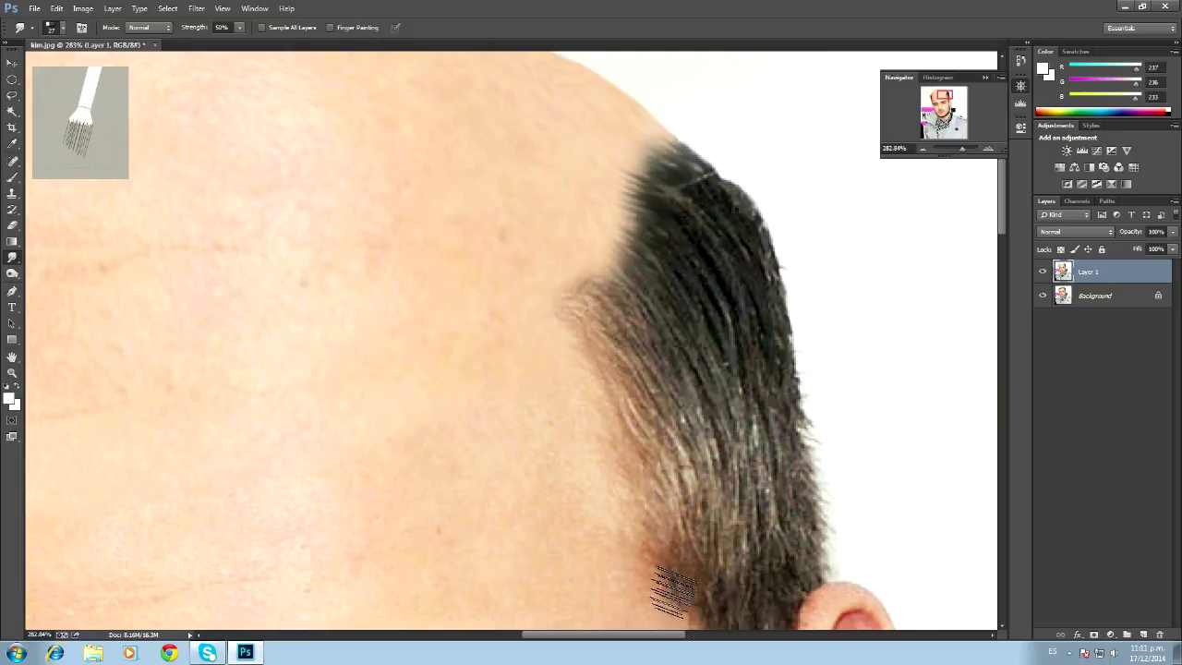
Smudge the top of the curly hair tuft at the opposite temple into the scalp, reducing the brush to 14 px
drag(656, 639, 545, 638)
mouse_move(356, 409)
mouse_down()
mouse_move(330, 383)
mouse_move(319, 388)
mouse_up()
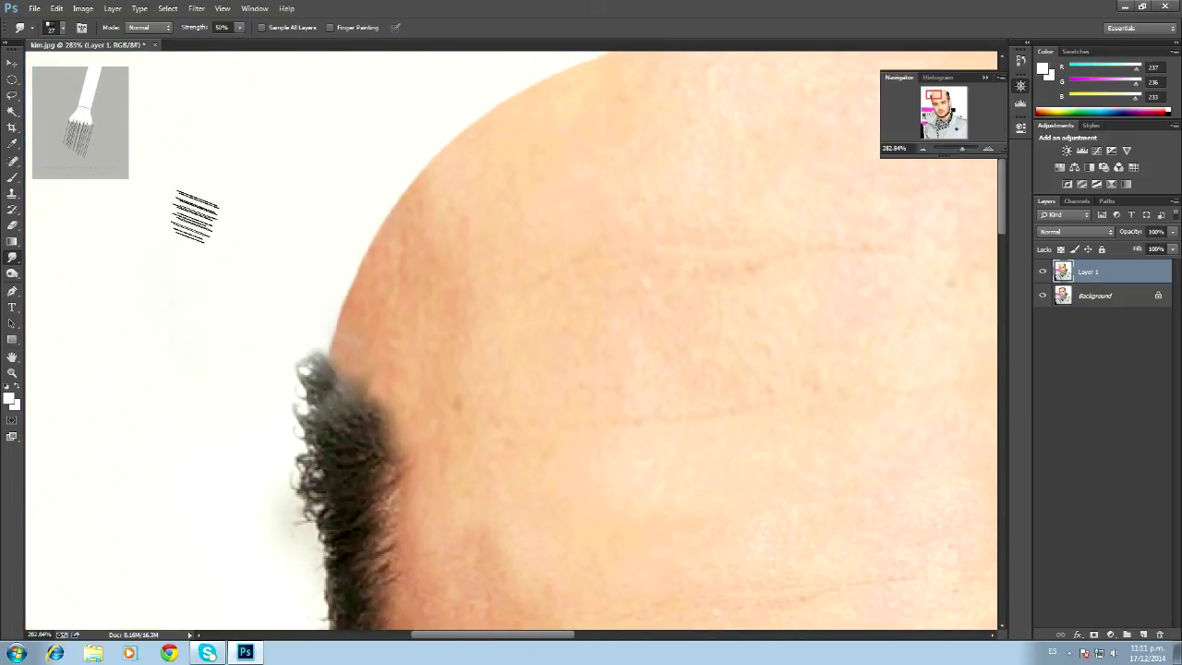
key(bracketleft)
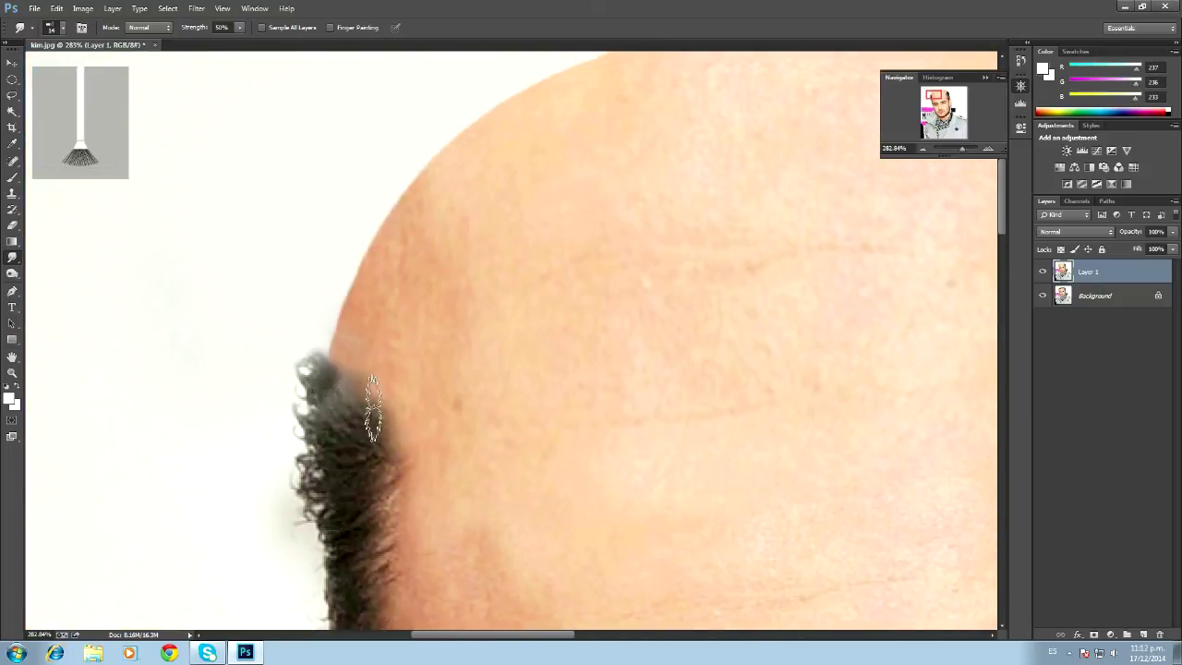
mouse_move(400, 379)
mouse_down()
mouse_move(365, 432)
mouse_move(375, 403)
mouse_move(335, 360)
mouse_up()
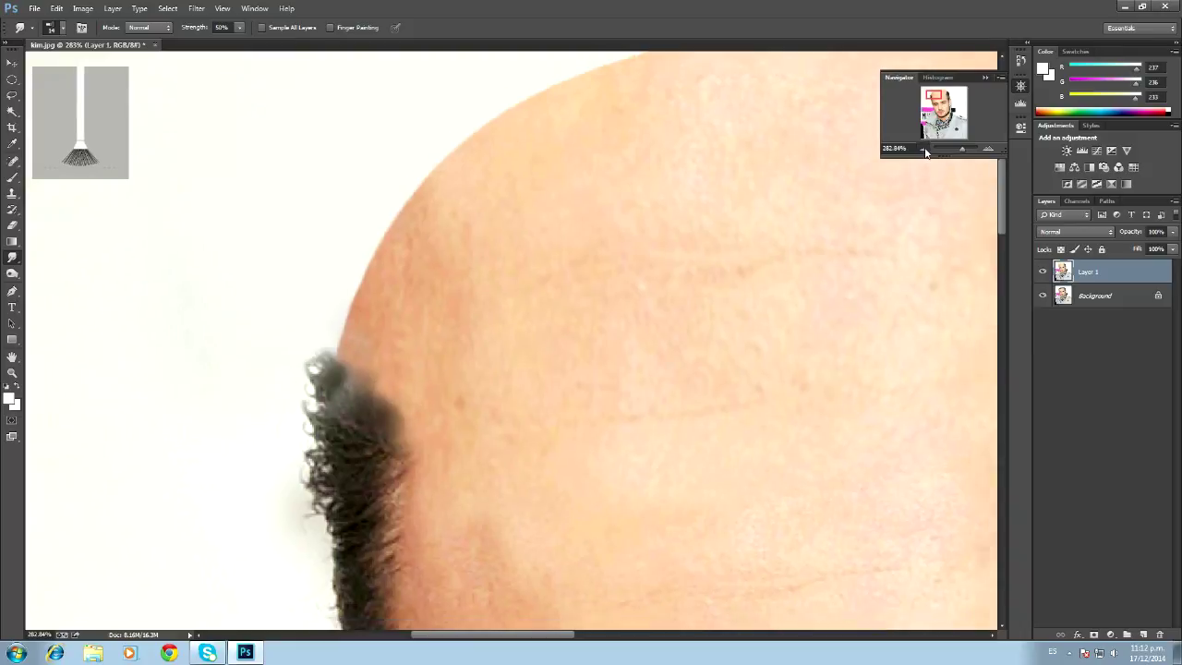
click(923, 150)
click(923, 149)
click(923, 150)
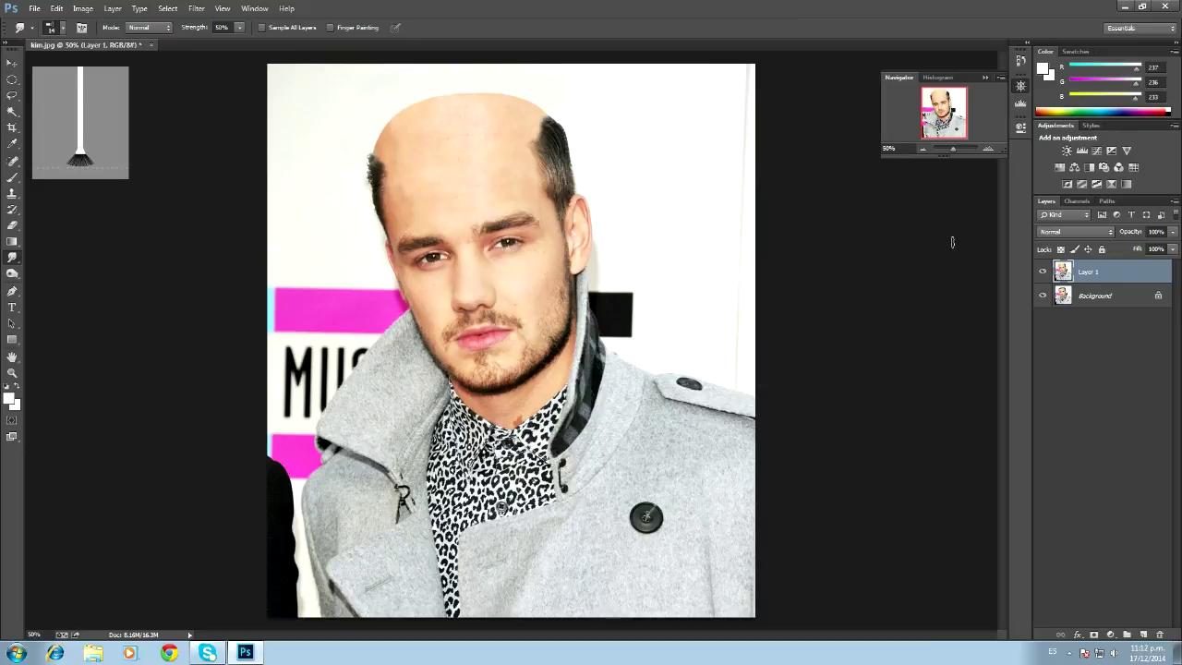